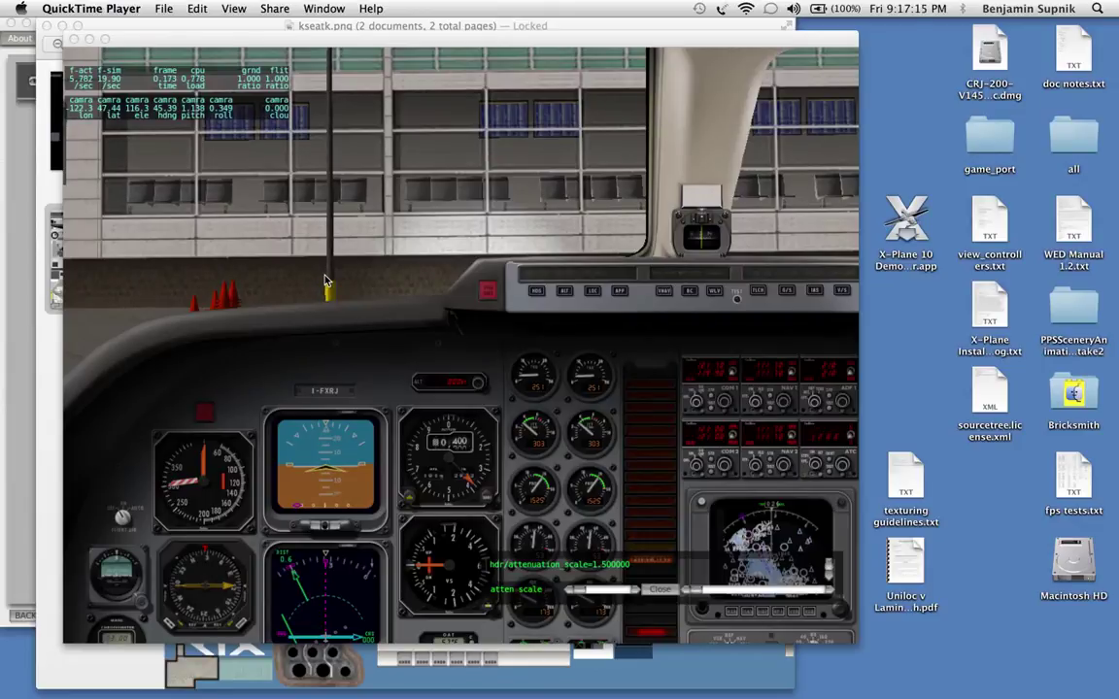
Step: Switch to Preview and compare the kseatk.png day texture with its kseatk_LIT.png lighting texture
{"action": "key", "text": "super+Tab"}
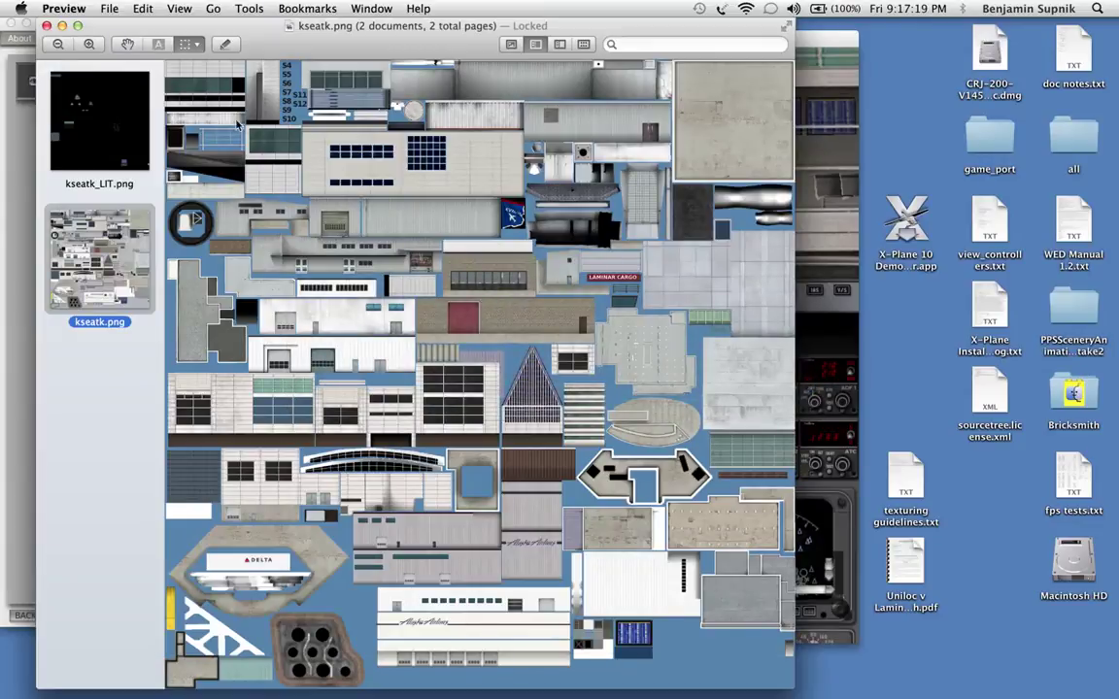
{"action": "key", "text": "super+Tab"}
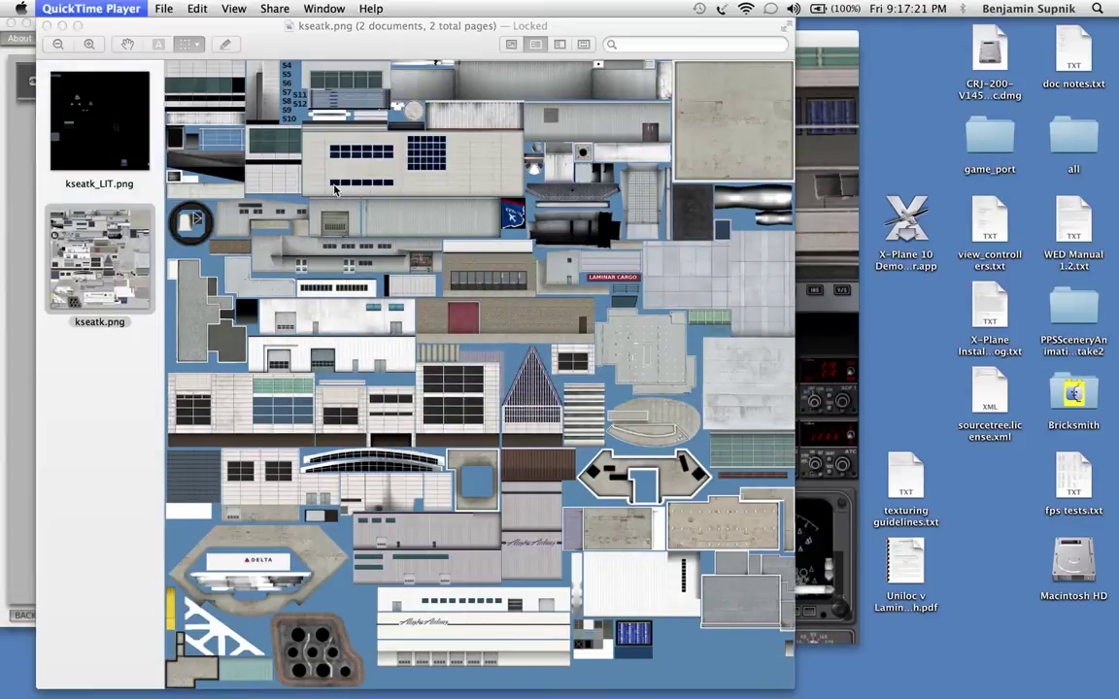
{"action": "key", "text": "super+Tab"}
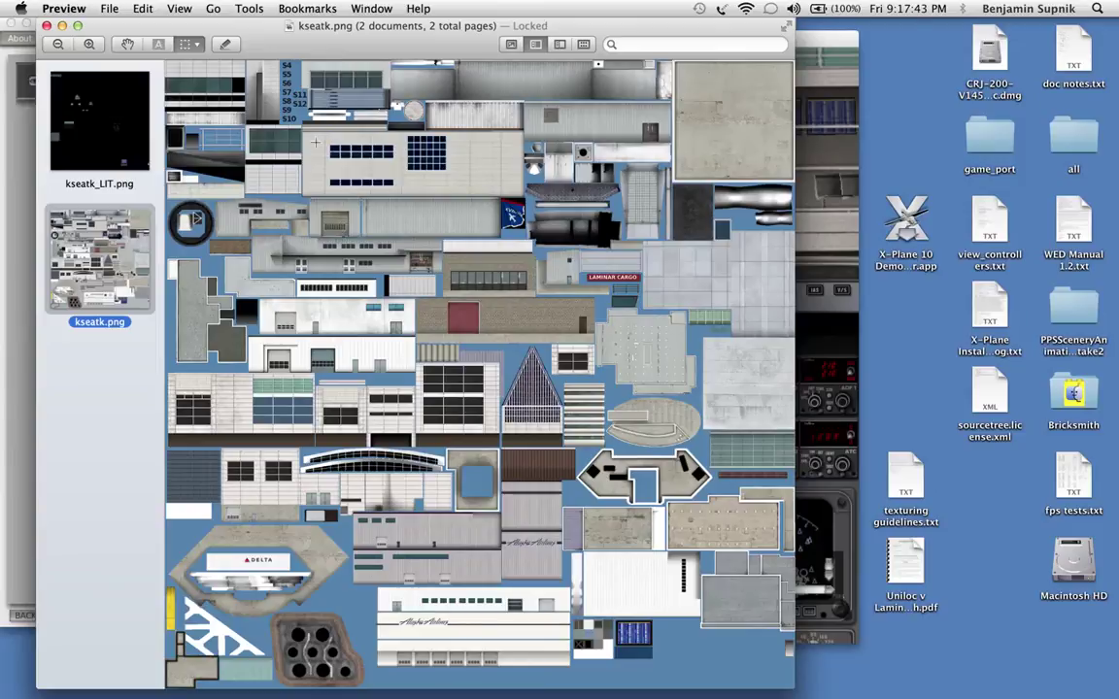
{"action": "key", "text": "super+l"}
{"action": "left_click", "coordinate": [122, 124]}
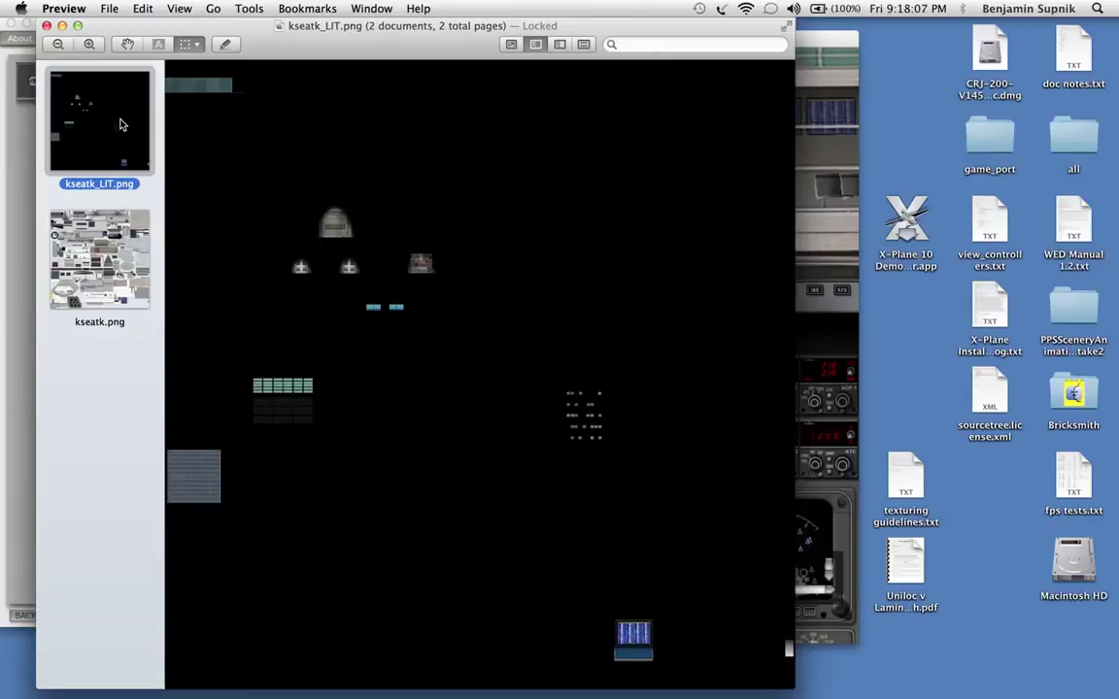
{"action": "left_click", "coordinate": [103, 260]}
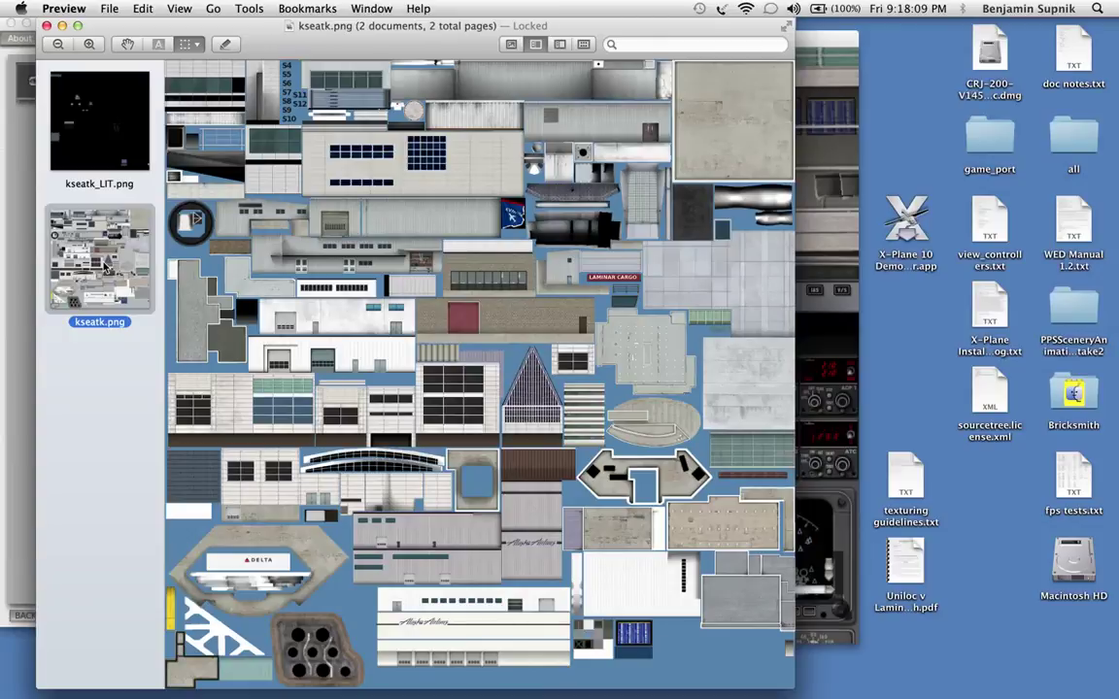
{"action": "left_click", "coordinate": [92, 129]}
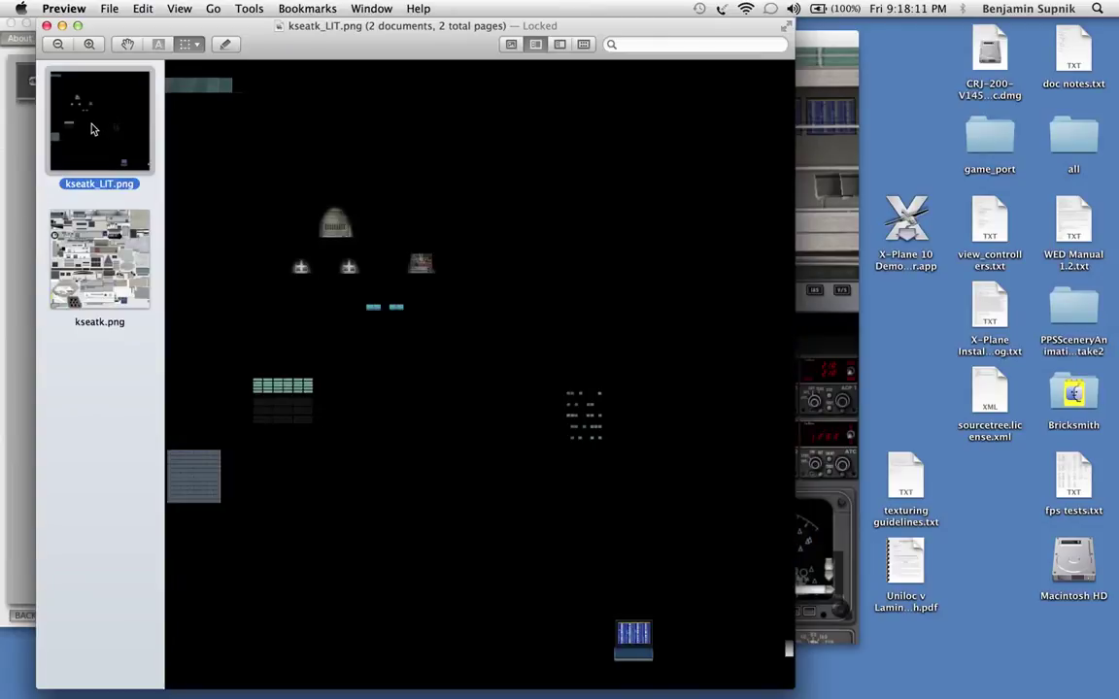
Step: Switch to X-Plane and bring up an external view of the curved, multi-storey airport building
{"action": "left_click", "coordinate": [814, 160]}
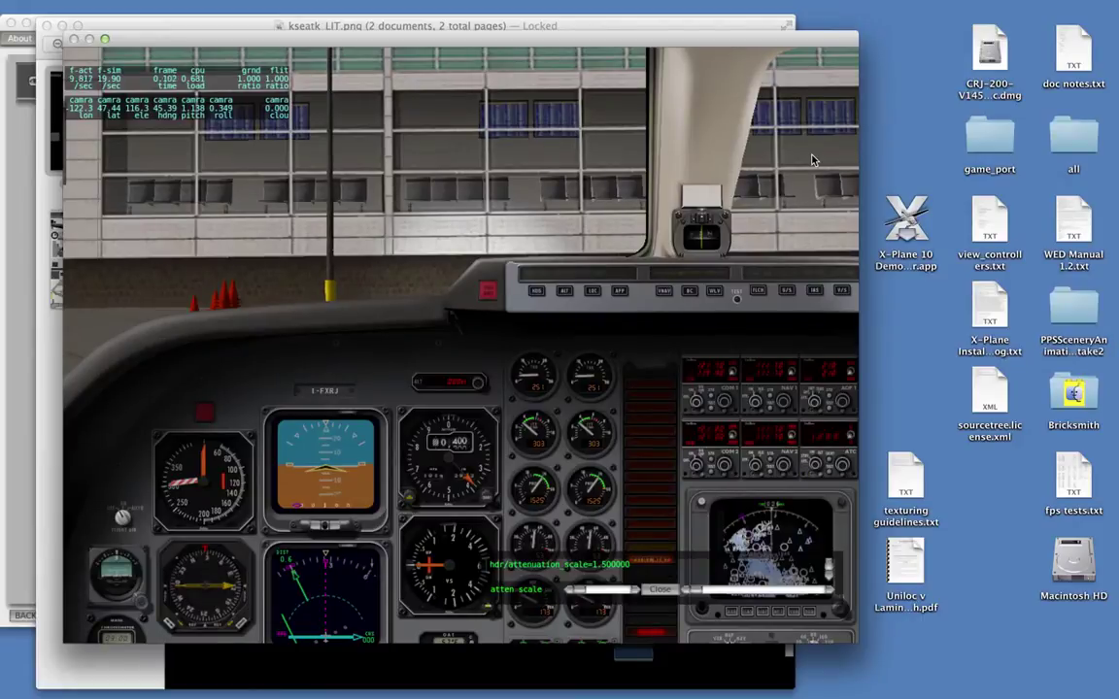
{"action": "key", "text": "shift+9"}
{"action": "key", "text": "shift+4"}
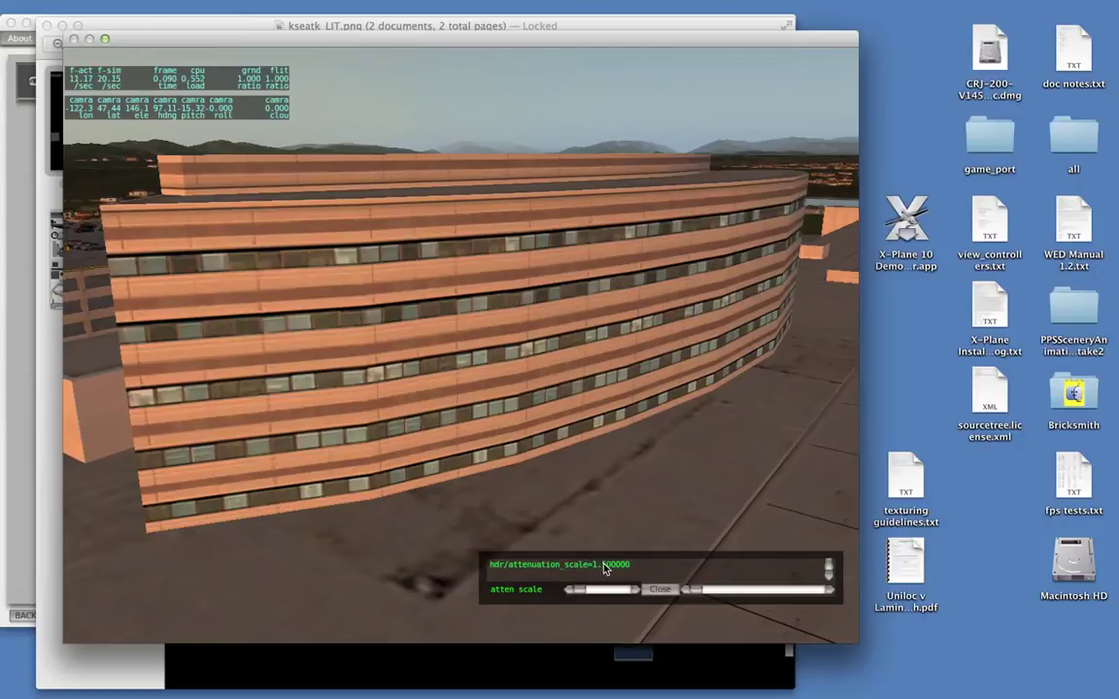
Step: Set hdr/attenuation_scale to 0 and back to 1.5 to compare the curved building's lit windows
{"action": "left_click", "coordinate": [603, 568]}
{"action": "type", "text": "0"}
{"action": "key", "text": "Return"}
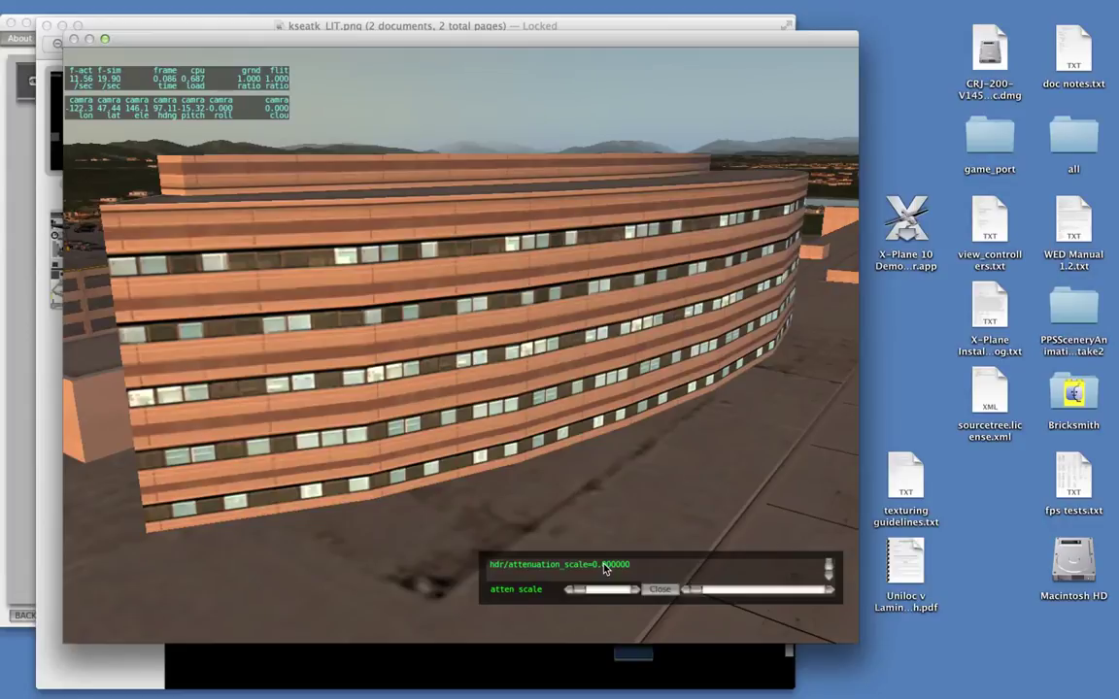
{"action": "left_click", "coordinate": [604, 568]}
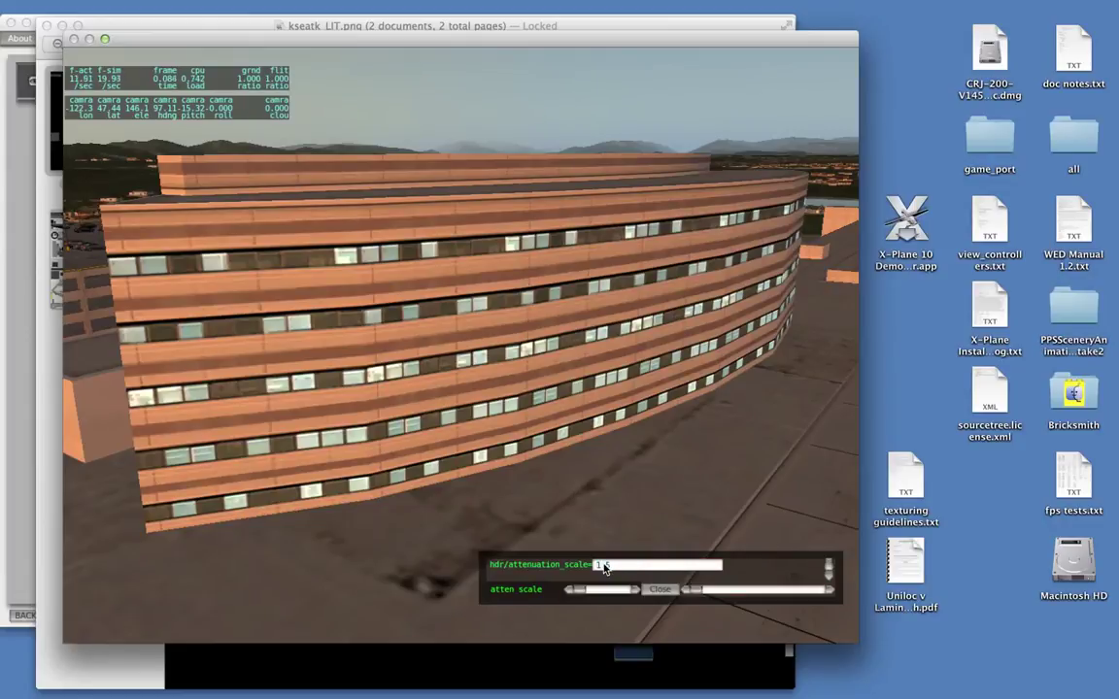
{"action": "key", "text": "Return"}
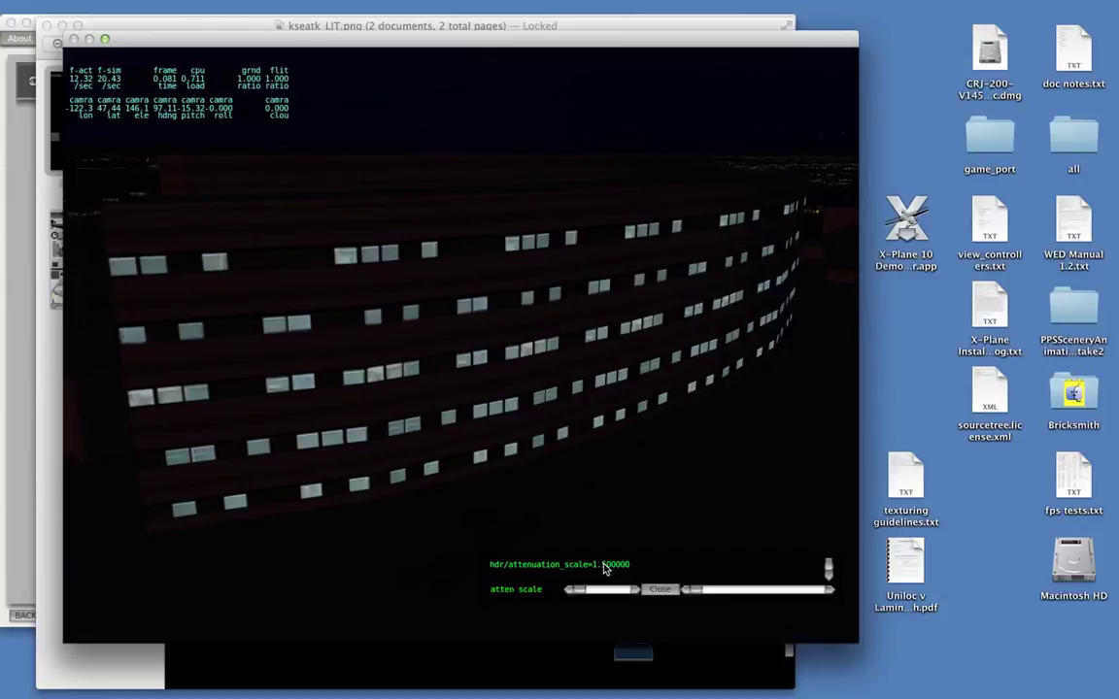
Step: Circle the parked aircraft in an external night view to examine its red beacon lighting
{"action": "key", "text": "shift+1"}
{"action": "key", "text": "shift+8"}
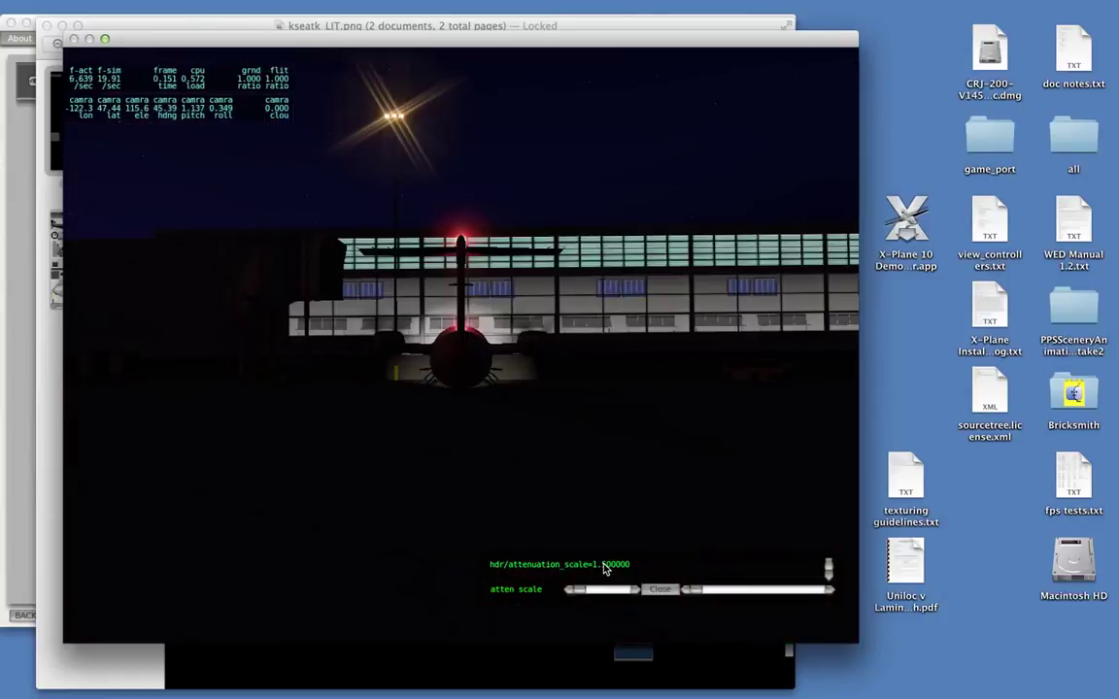
{"action": "key", "text": "Left"}
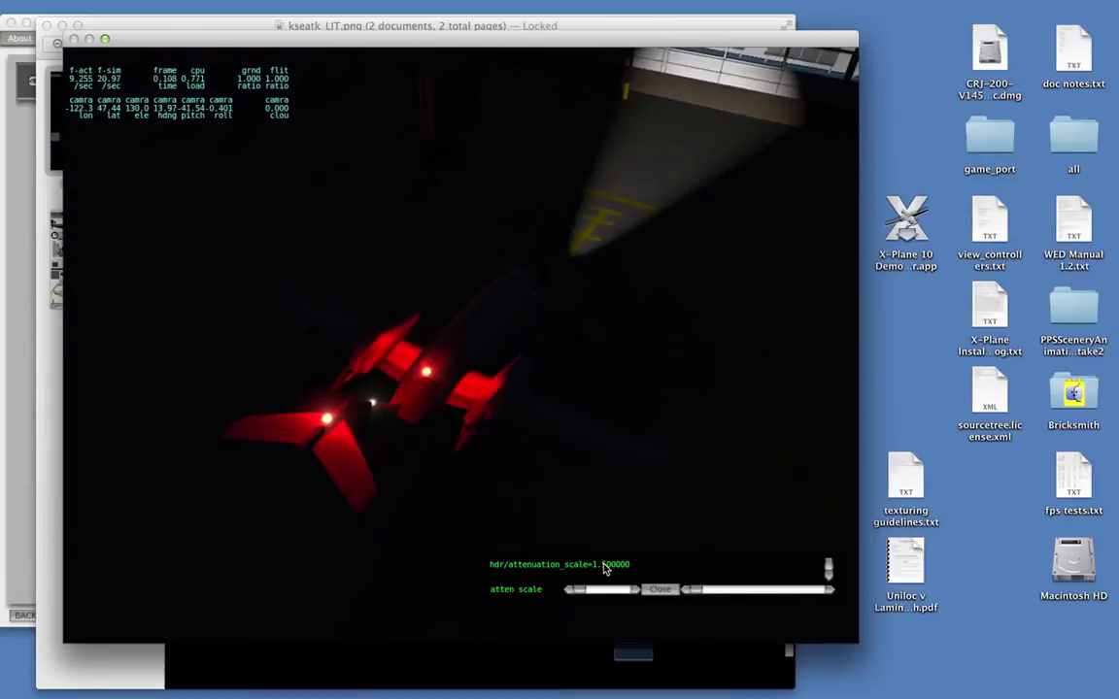
{"action": "key", "text": "Left"}
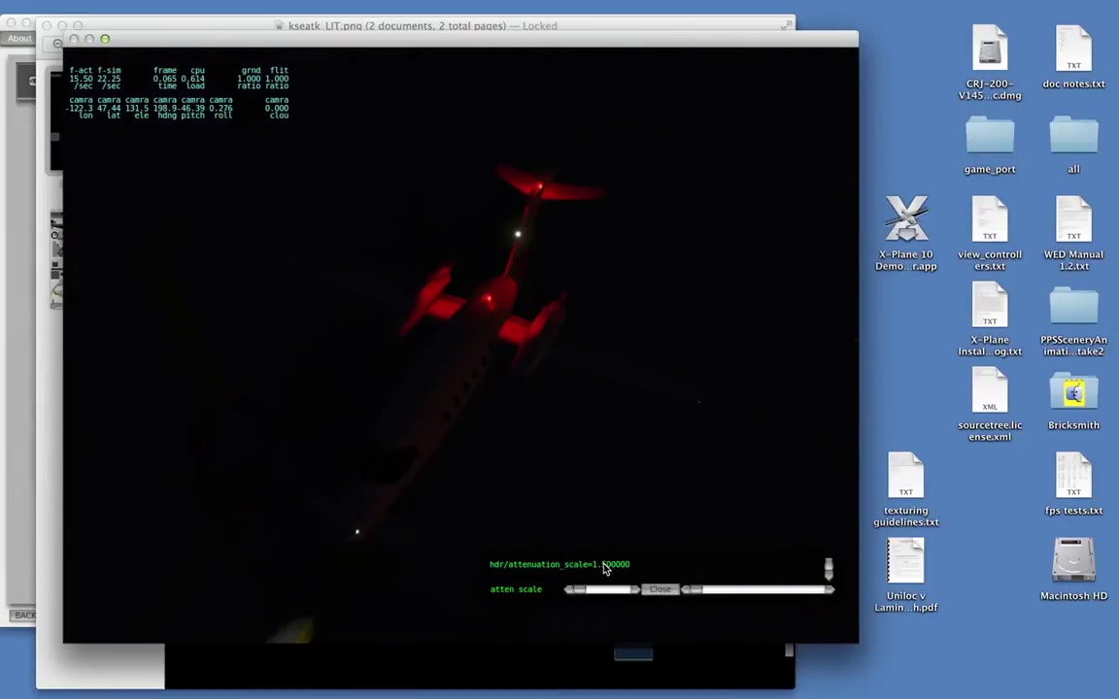
{"action": "key", "text": "Left"}
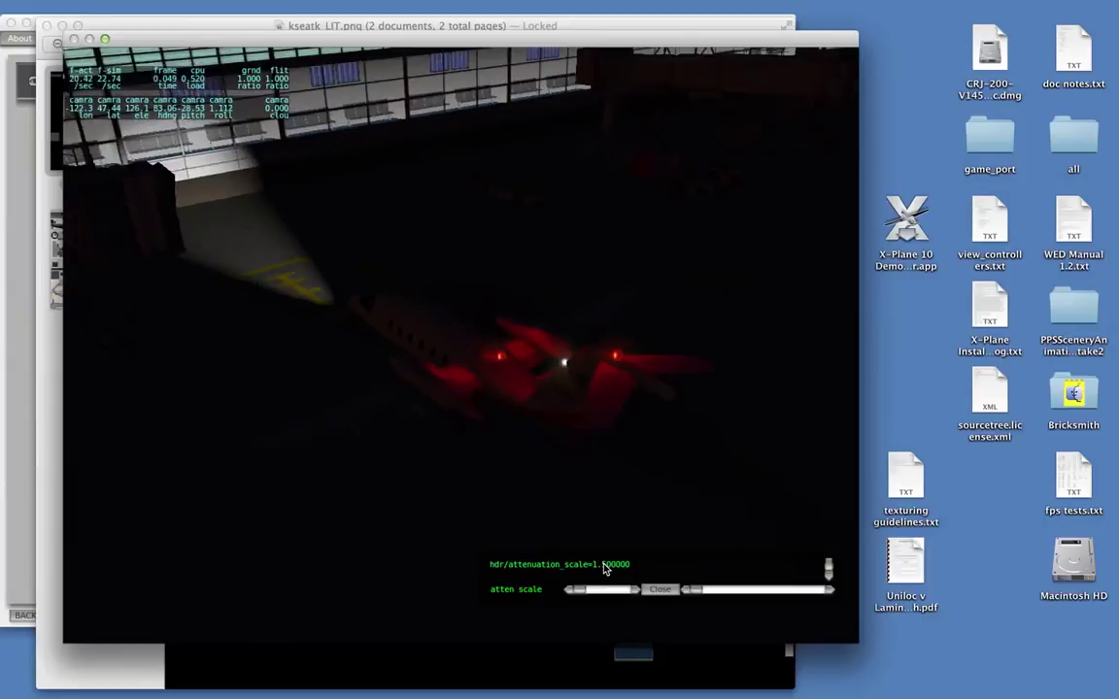
{"action": "key", "text": "Right"}
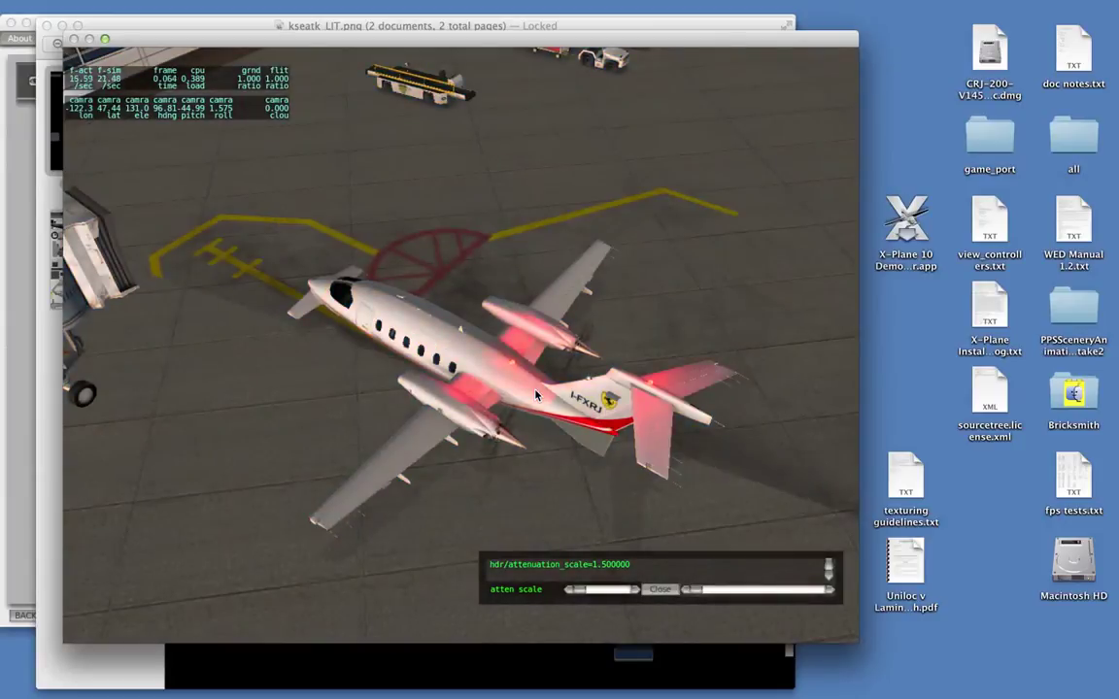
Step: Frame the aircraft closely from outside in daylight and pause the simulation while its red beacons are lit
{"action": "key", "text": "Up"}
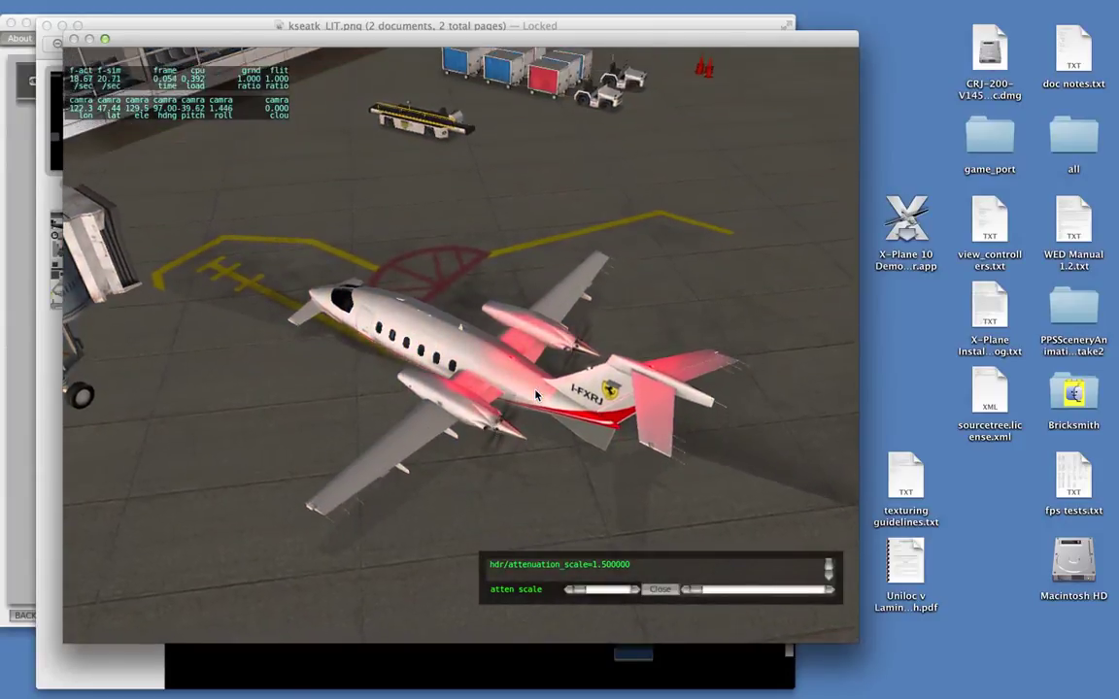
{"action": "key", "text": "equal"}
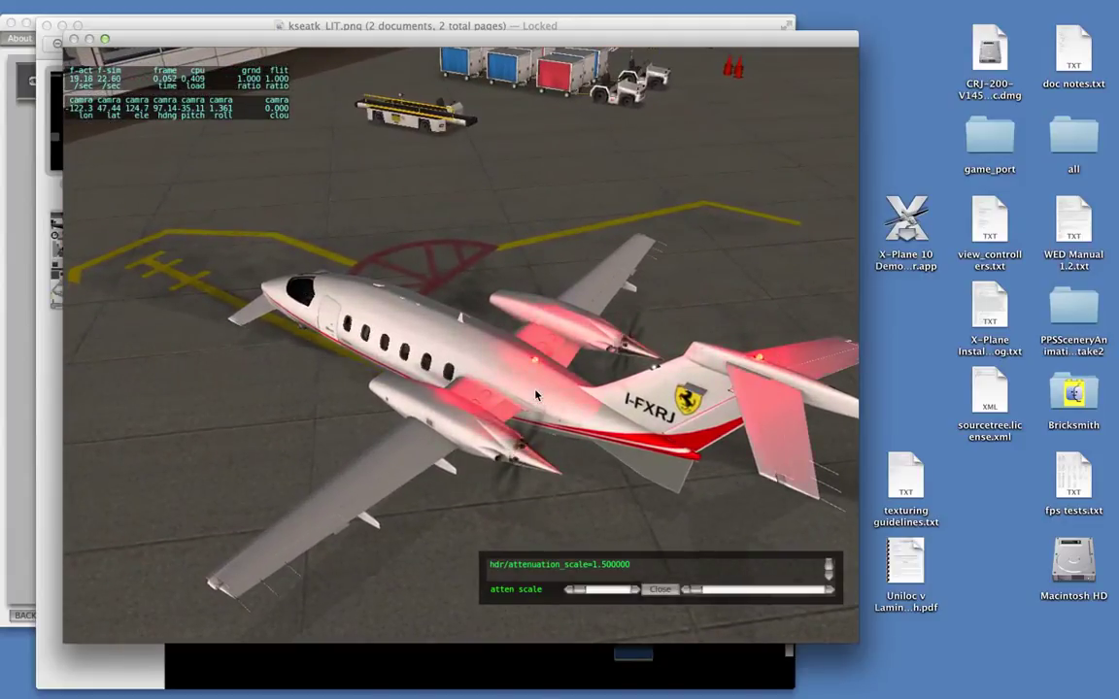
{"action": "key", "text": "p"}
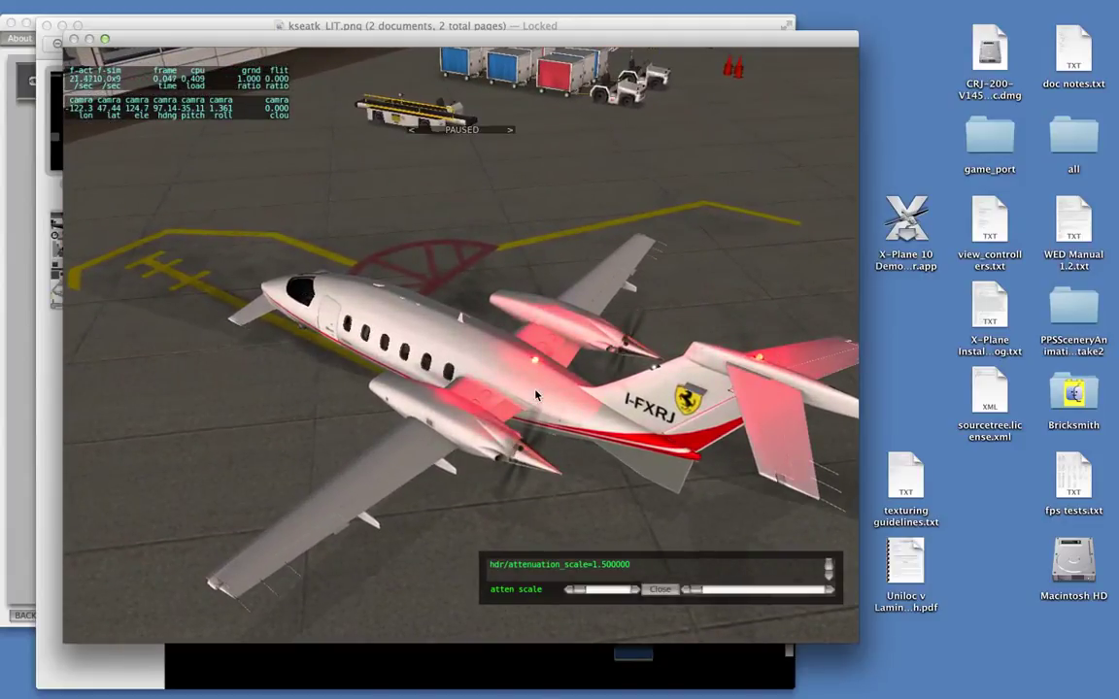
Step: Set hdr/attenuation_scale to 0 and back to 1.5 to compare the aircraft's beacon lights in daylight
{"action": "left_click", "coordinate": [623, 565]}
{"action": "type", "text": "0"}
{"action": "key", "text": "Return"}
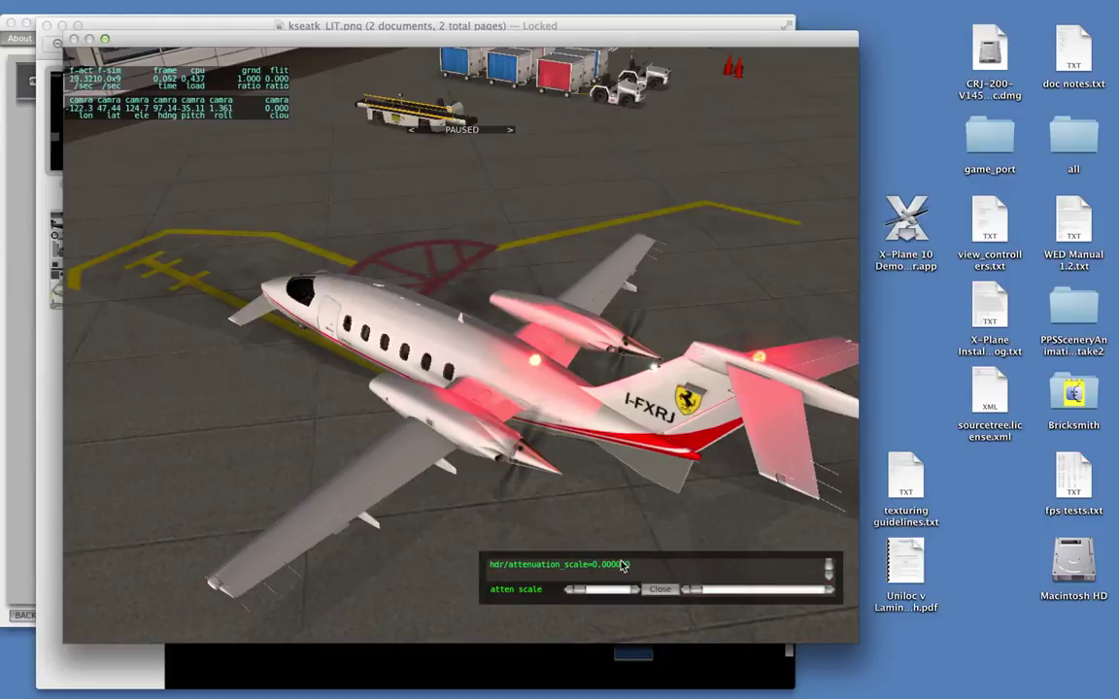
{"action": "left_click", "coordinate": [622, 566]}
{"action": "type", "text": "1.5"}
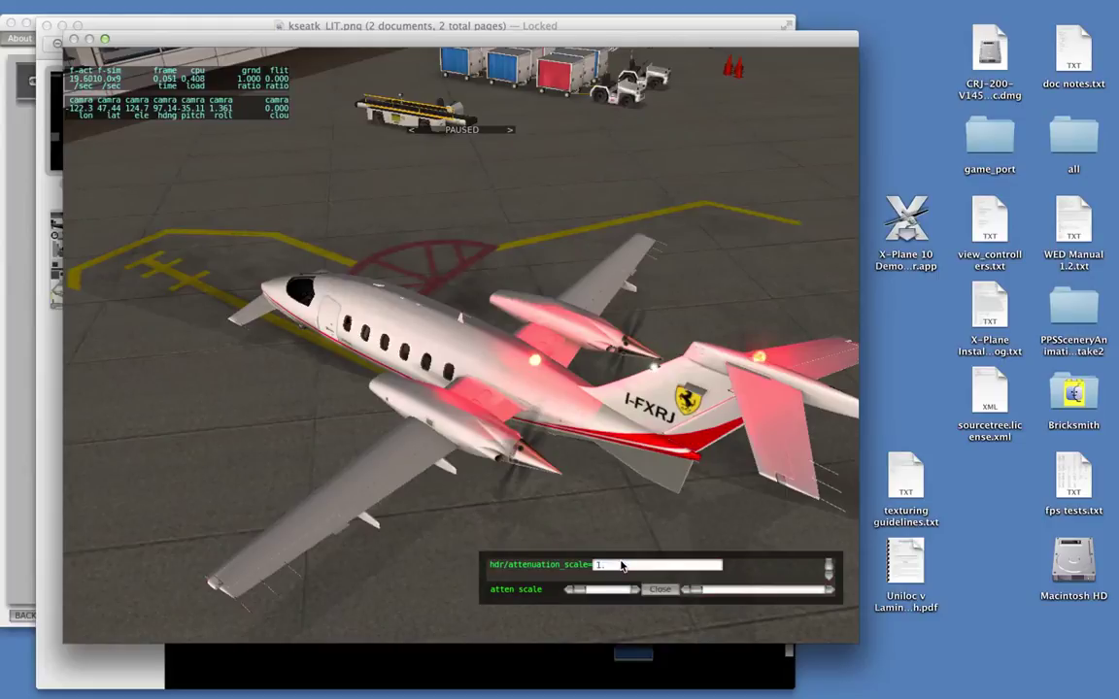
{"action": "key", "text": "Return"}
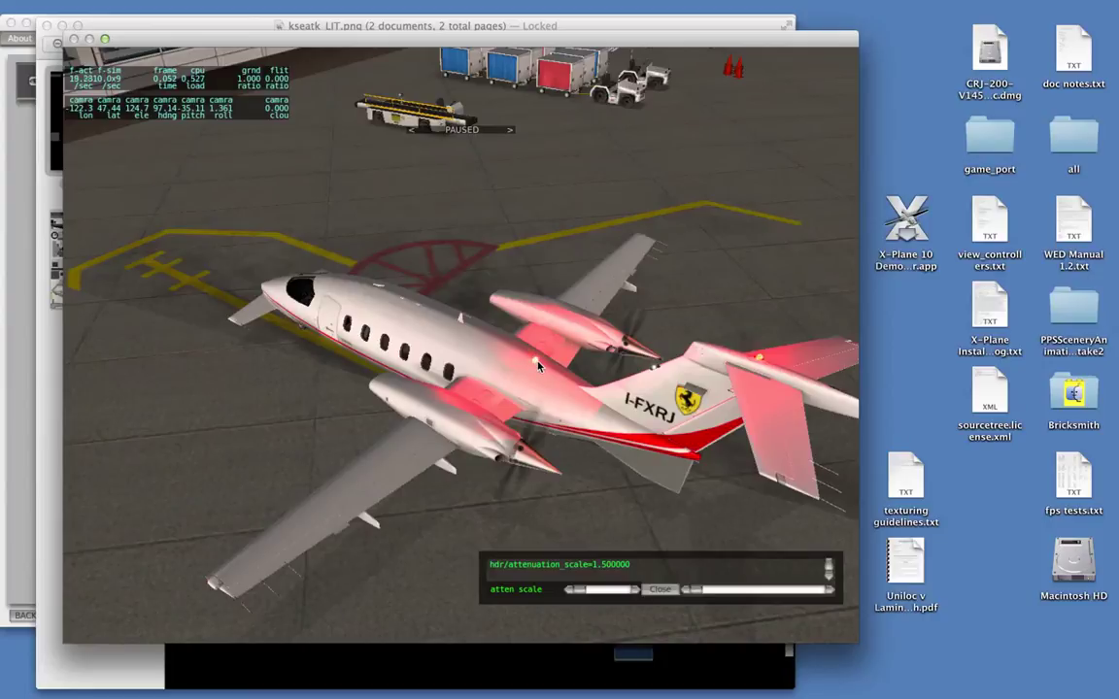
Step: With the terminal and aircraft in view at dusk, set hdr/attenuation_scale to 0 and back to 1.5 to compare the lit windows
{"action": "key", "text": "Up"}
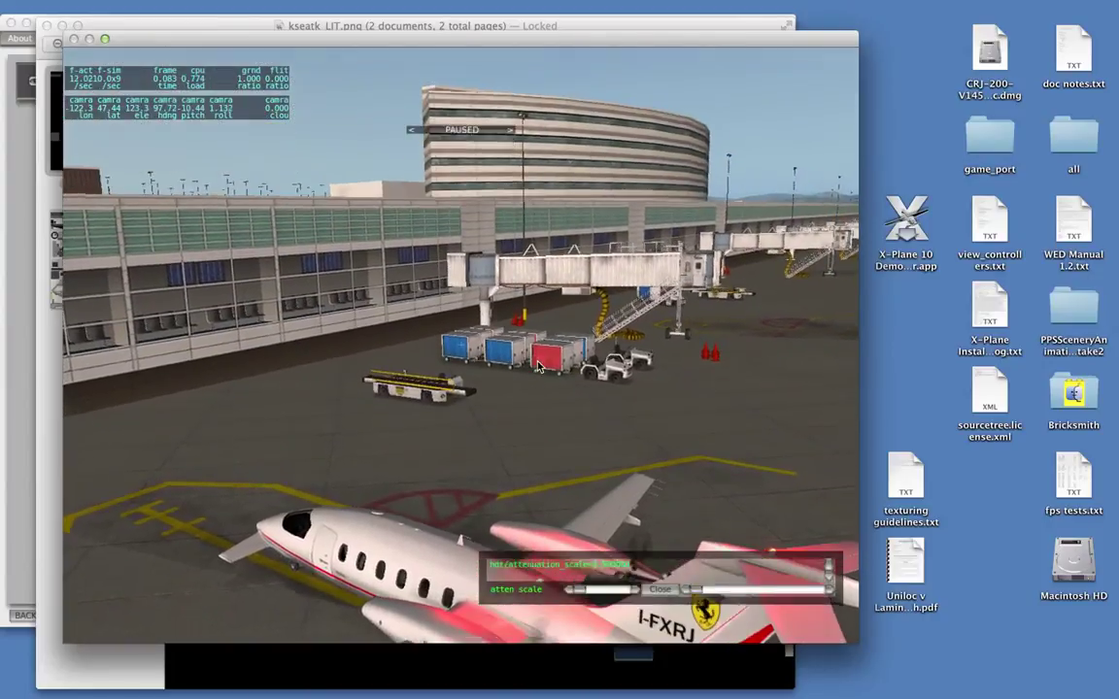
{"action": "key", "text": "Down"}
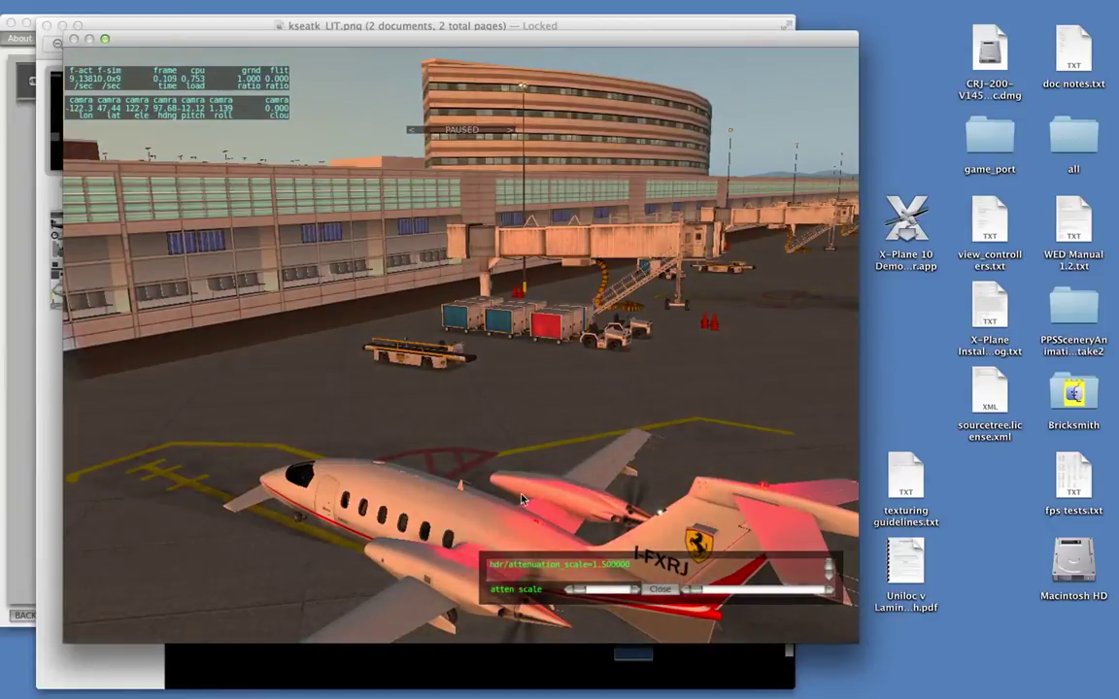
{"action": "double_click", "coordinate": [607, 564]}
{"action": "type", "text": "0"}
{"action": "key", "text": "Return"}
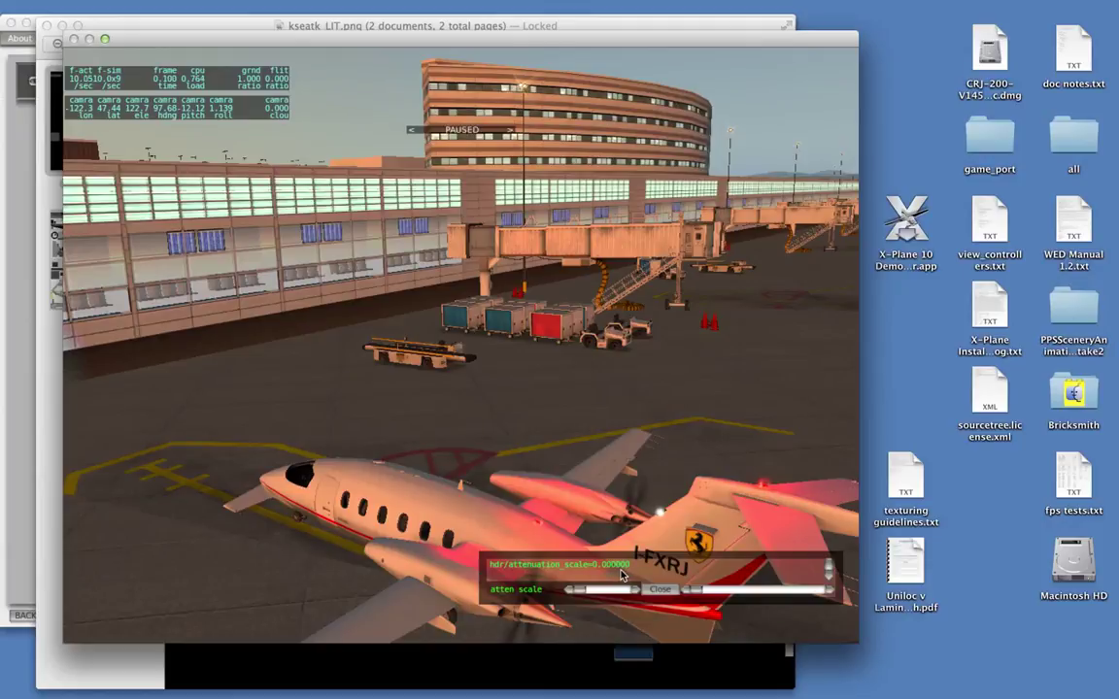
{"action": "double_click", "coordinate": [612, 564]}
{"action": "type", "text": "1.9"}
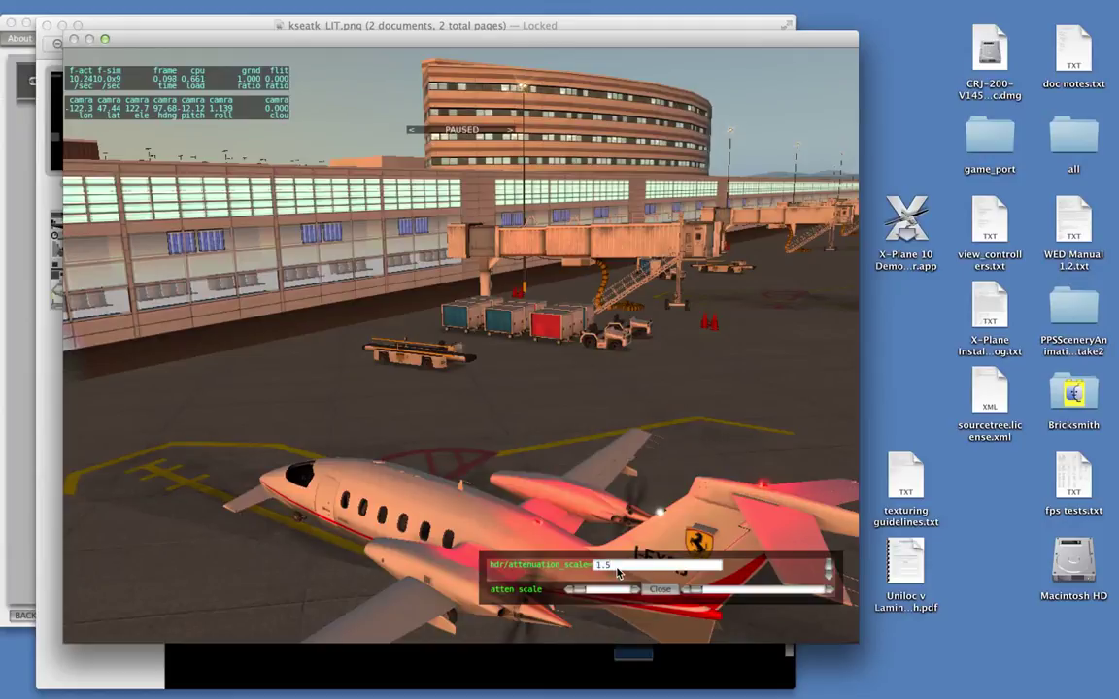
{"action": "key", "text": "Return"}
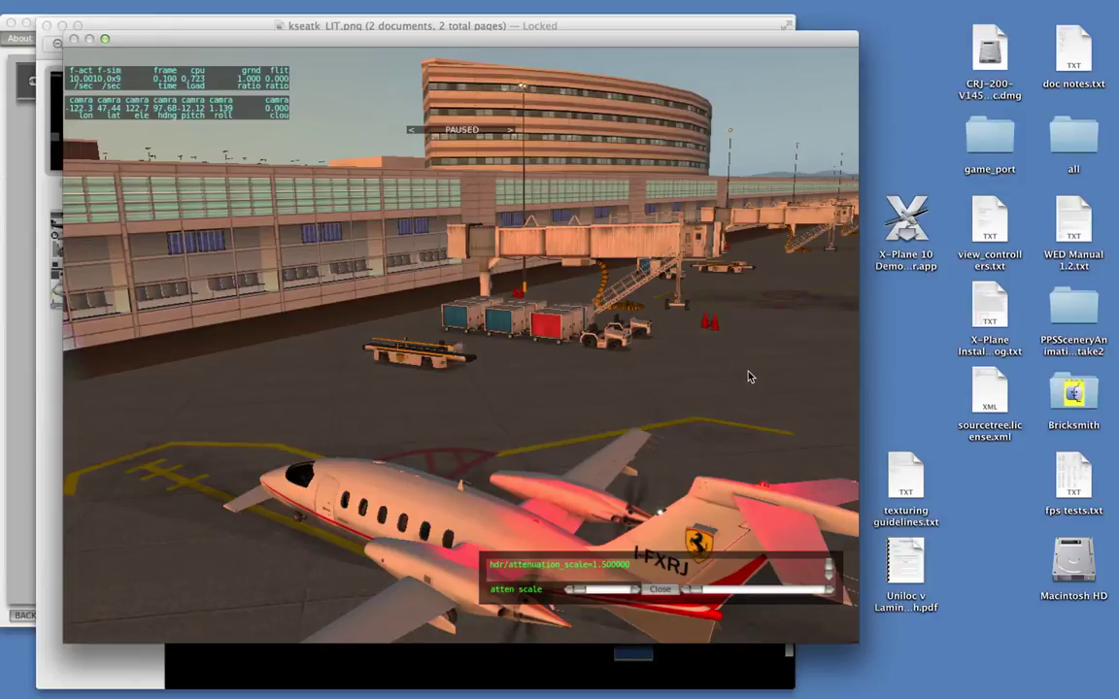
Step: Reframe the aircraft from above, switch to Plane Maker and open the Avanti's Misc Objects settings
{"action": "key", "text": "Down"}
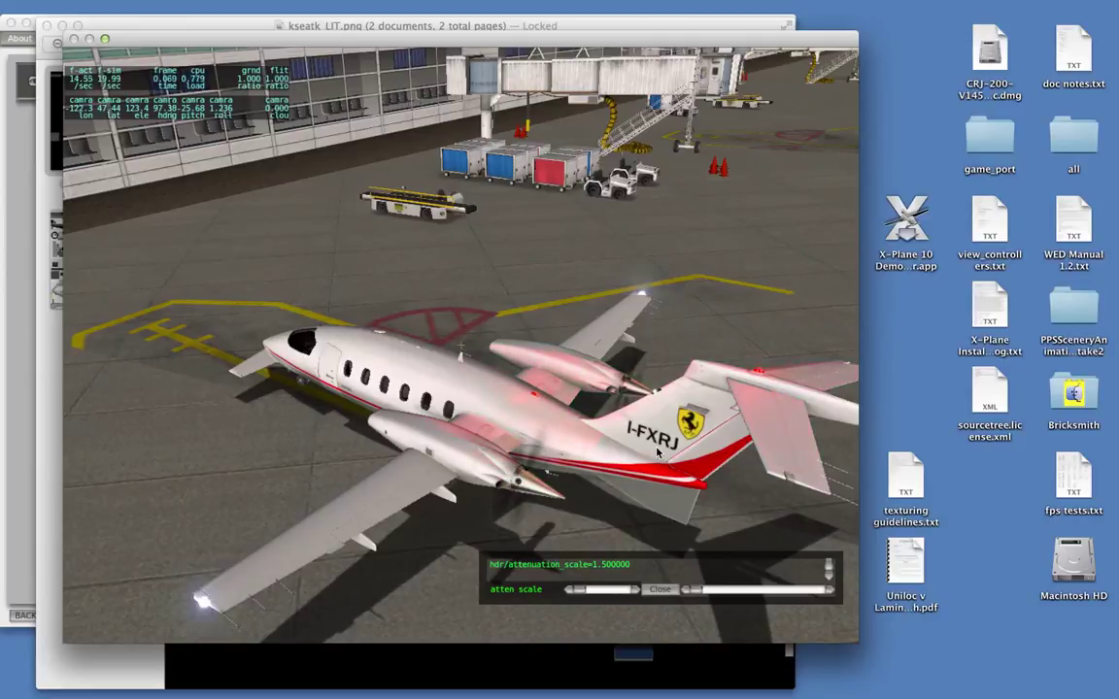
{"action": "mouse_move", "coordinate": [251, 10]}
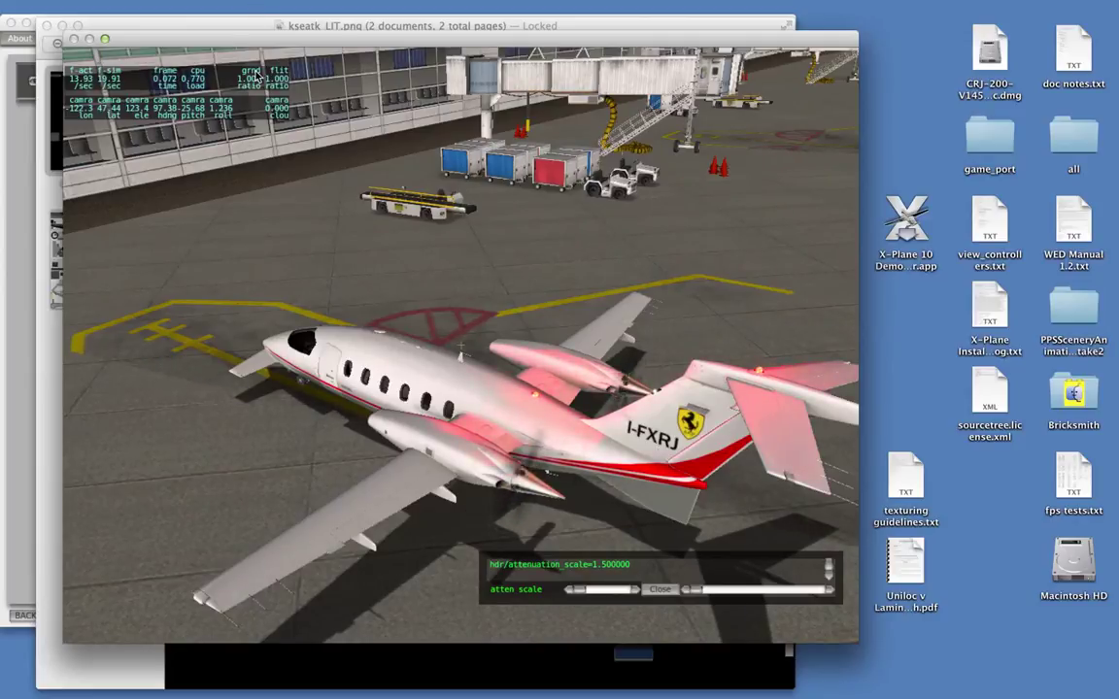
{"action": "key", "text": "super+Tab"}
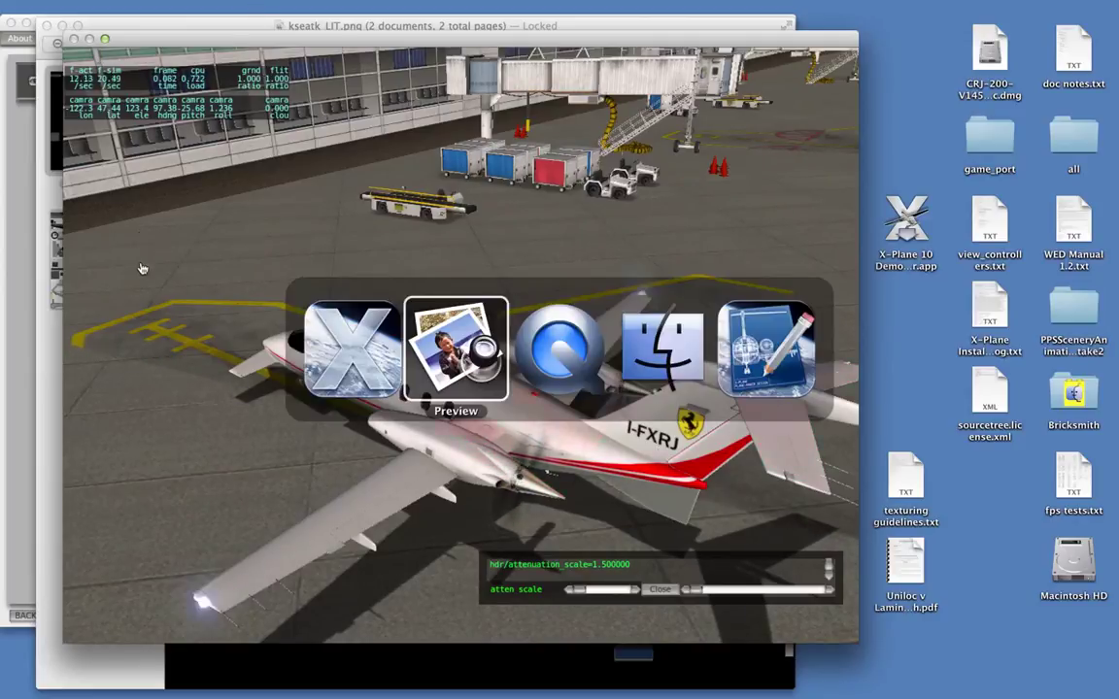
{"action": "left_click", "coordinate": [773, 356]}
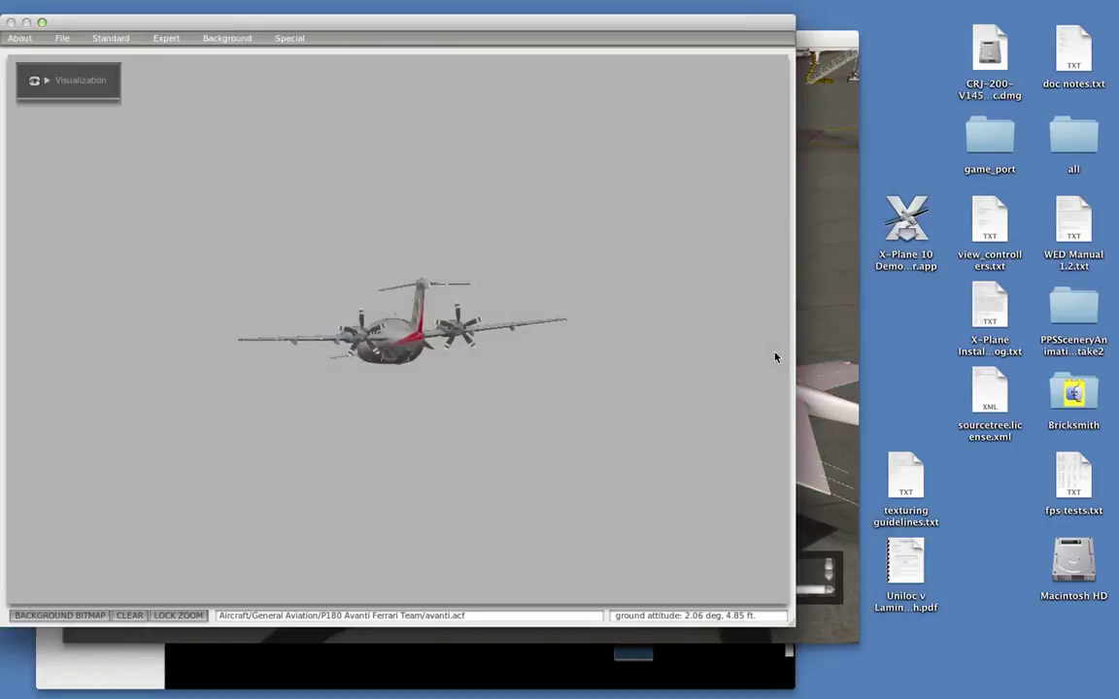
{"action": "left_click", "coordinate": [104, 38]}
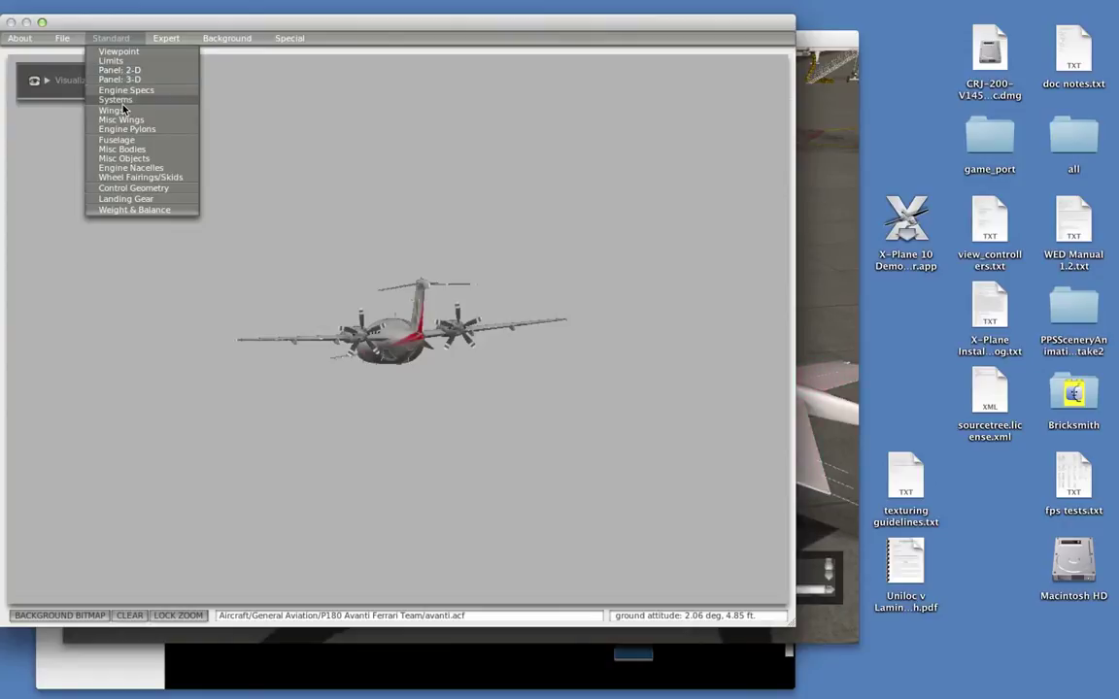
{"action": "left_click", "coordinate": [129, 158]}
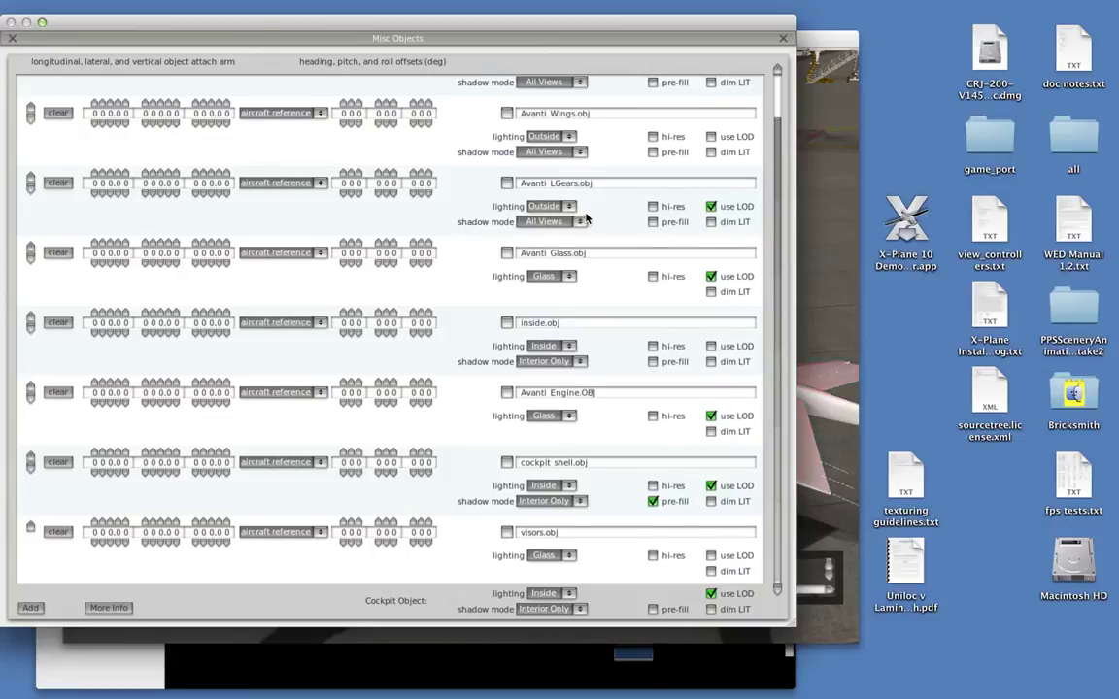
Step: Enable dim LIT for the Avanti Fuselage.obj and Avanti Wings.obj objects
{"action": "scroll", "coordinate": [588, 218], "scroll_direction": "up", "scroll_amount": 2}
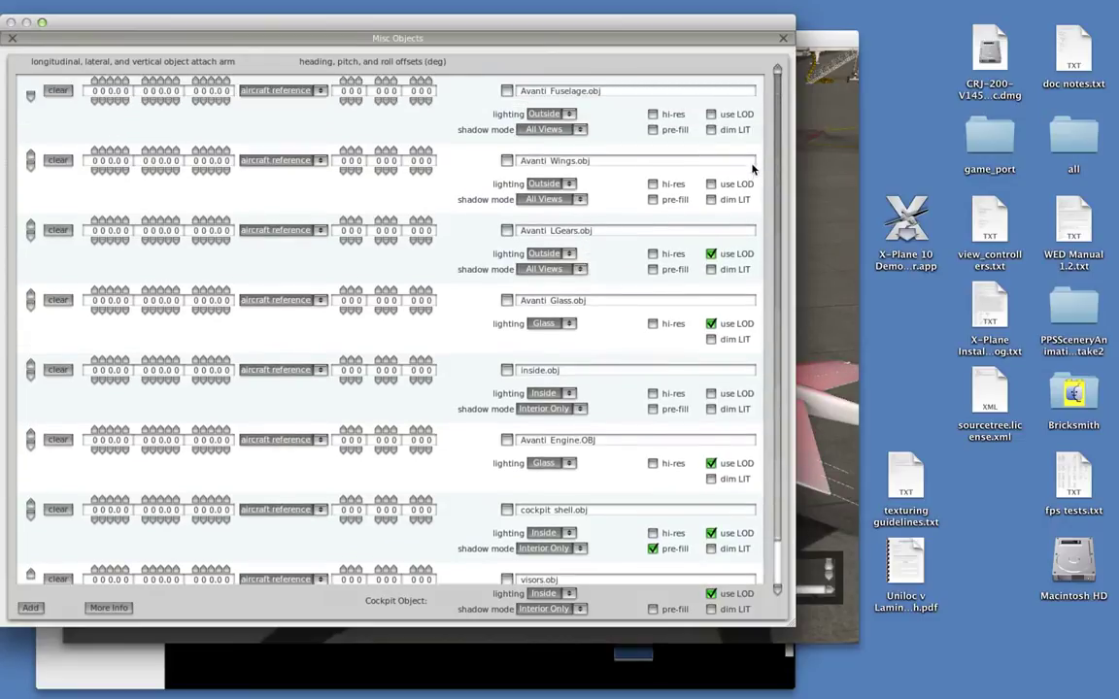
{"action": "left_click", "coordinate": [713, 131]}
{"action": "left_click", "coordinate": [712, 200]}
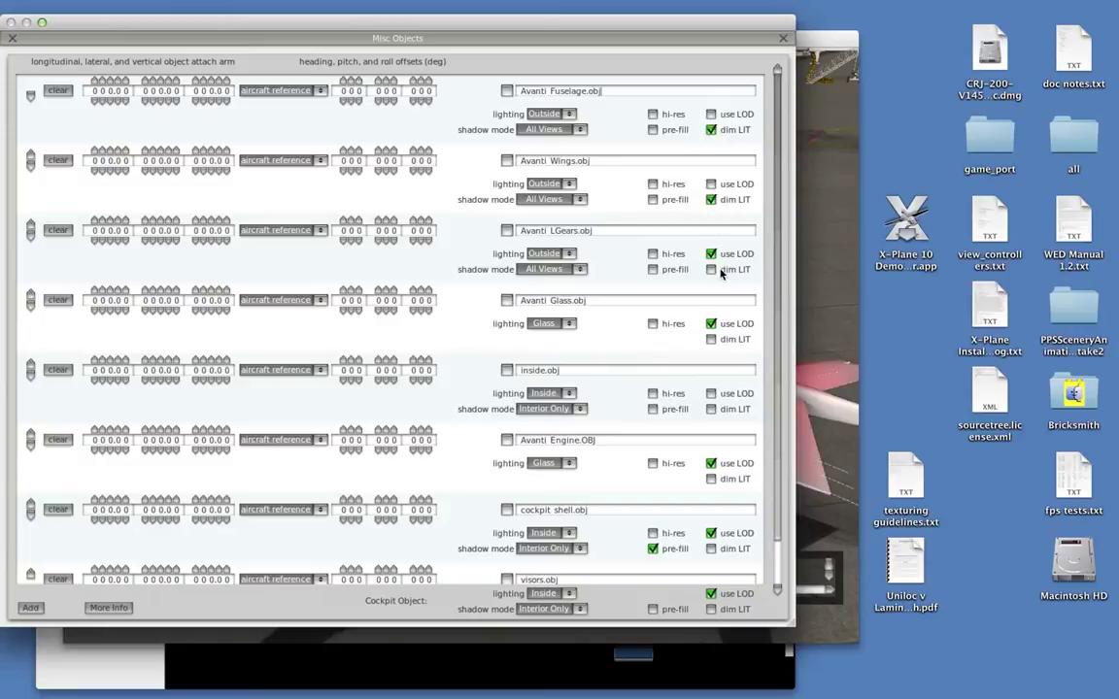
Step: Enable dim LIT for all remaining Avanti objects, from Avanti LGears.obj through visors.obj, and for the cockpit object
{"action": "left_click", "coordinate": [712, 269]}
{"action": "left_click", "coordinate": [712, 338]}
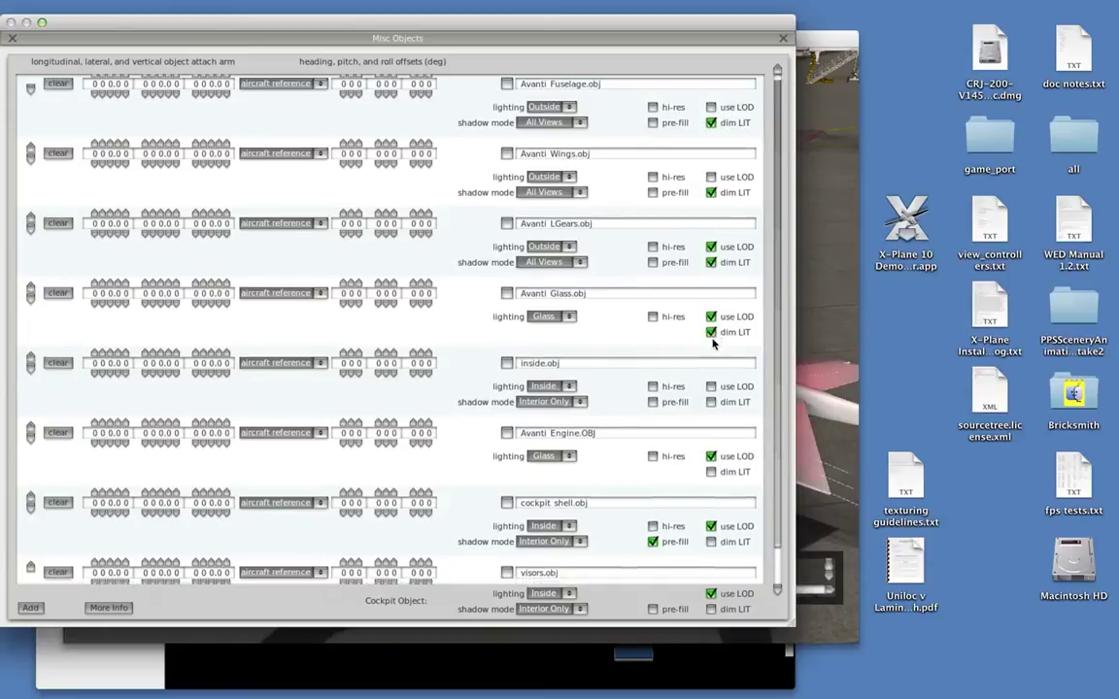
{"action": "scroll", "coordinate": [715, 345], "scroll_direction": "down", "scroll_amount": 1}
{"action": "left_click", "coordinate": [712, 390]}
{"action": "scroll", "coordinate": [713, 394], "scroll_direction": "down", "scroll_amount": 1}
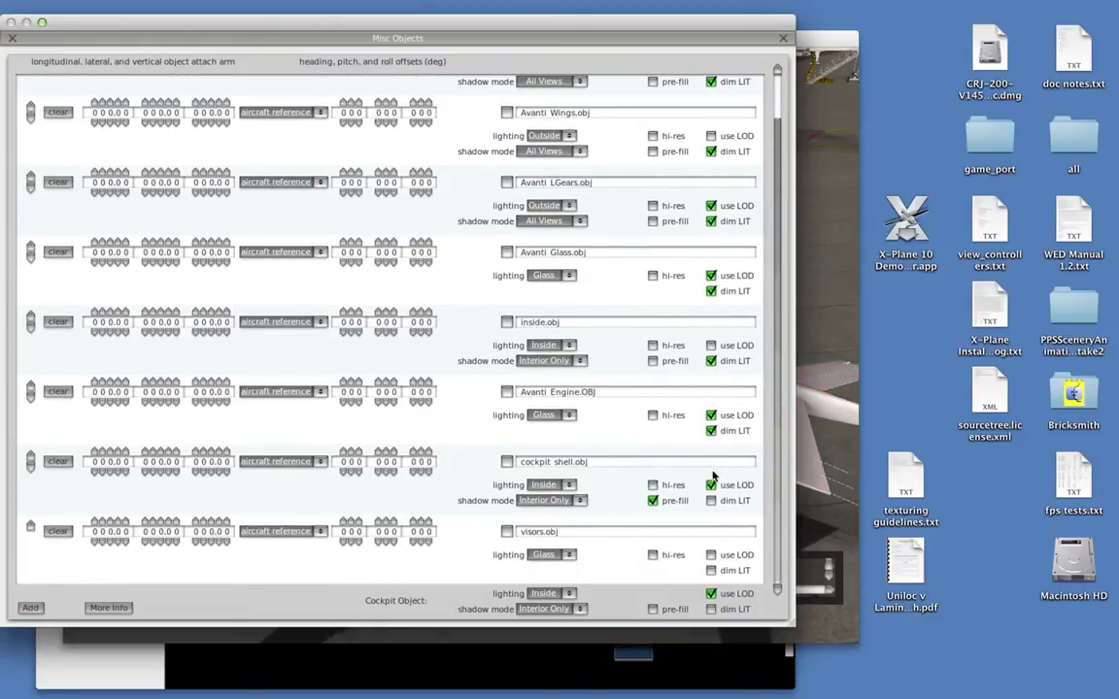
{"action": "left_click", "coordinate": [711, 500]}
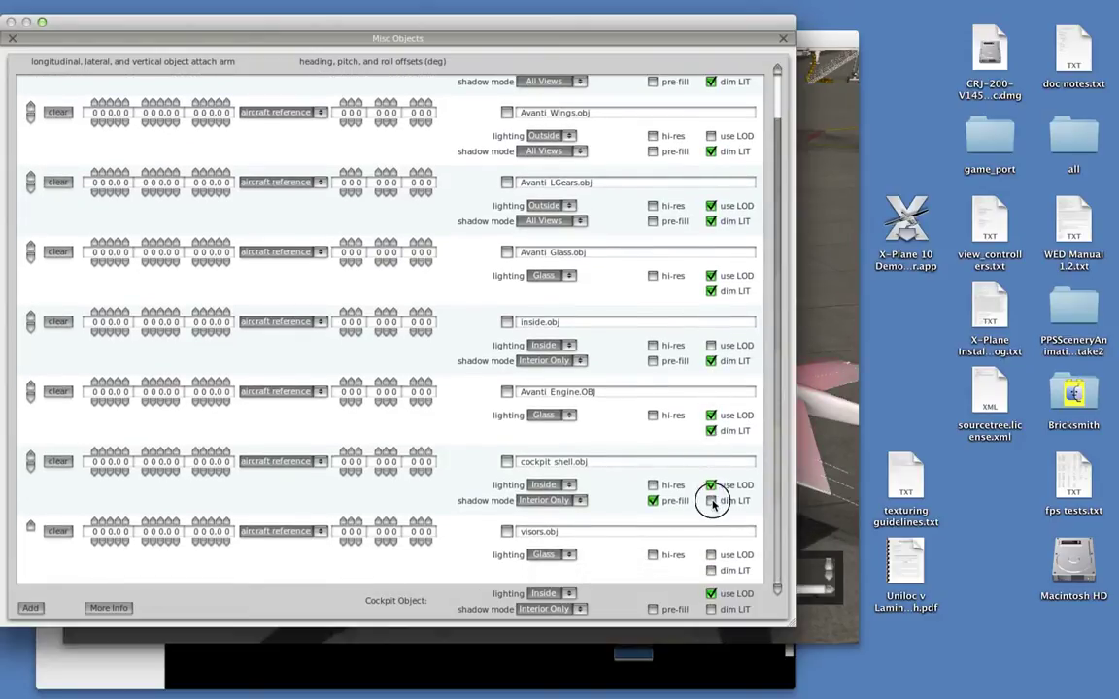
{"action": "left_click", "coordinate": [712, 610]}
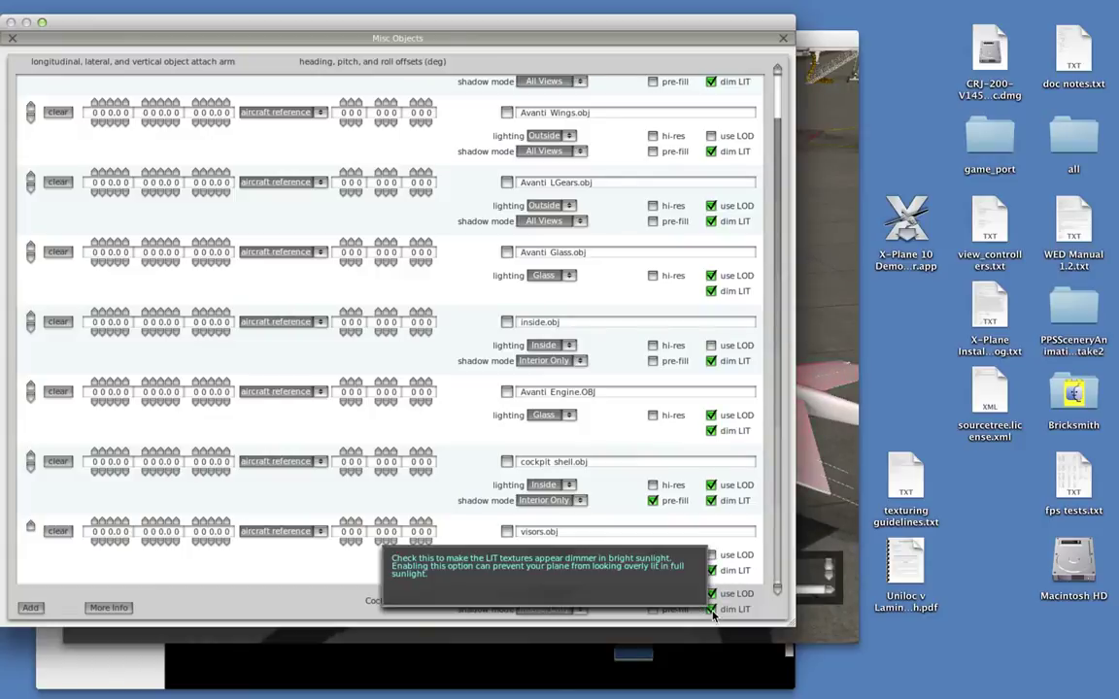
Step: Close the Misc Objects settings and save the Avanti aircraft file
{"action": "key", "text": "Escape"}
{"action": "left_click", "coordinate": [60, 37]}
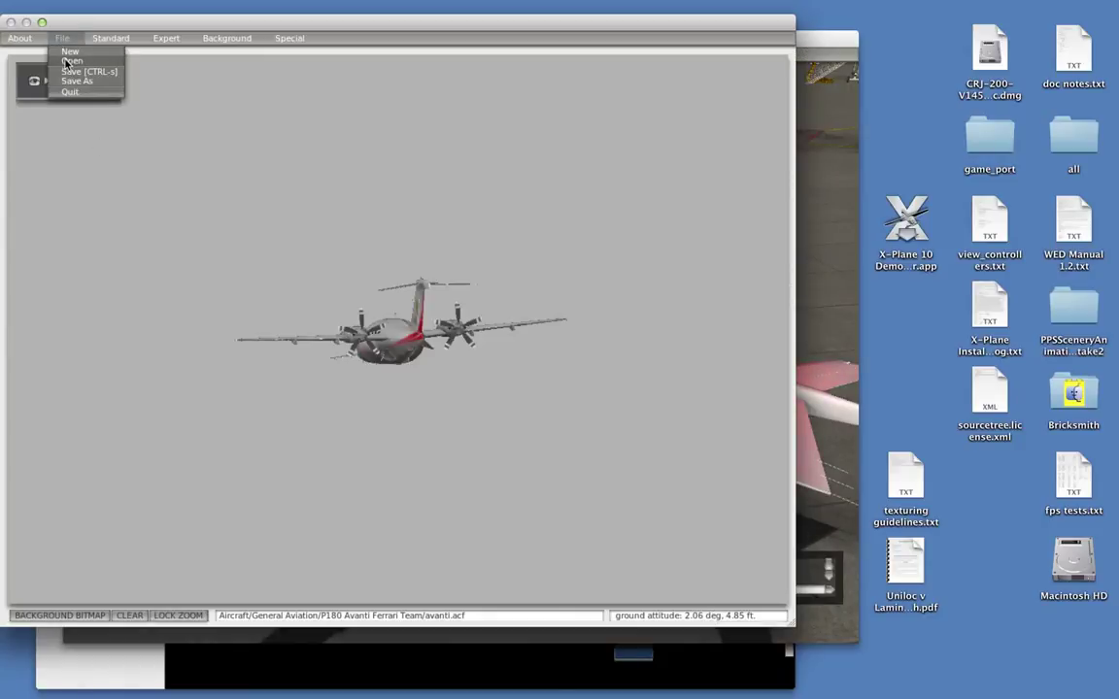
{"action": "left_click", "coordinate": [77, 72]}
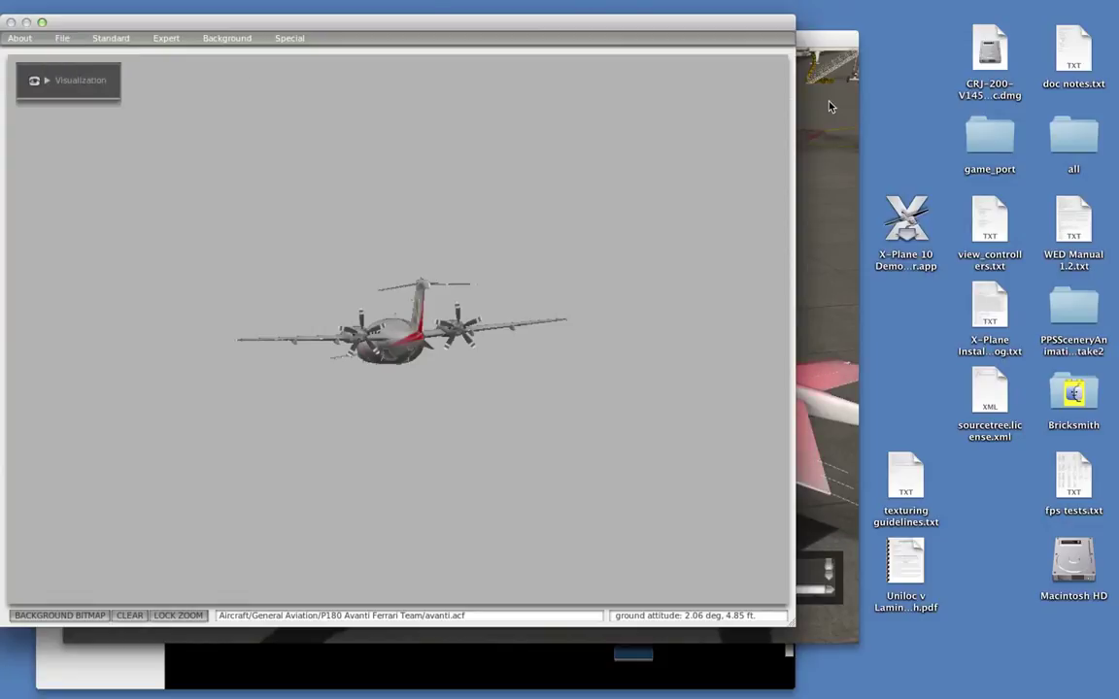
Step: Switch to X-Plane and reload avanti.acf from the P180 Avanti Ferrari Team folder with the default paint
{"action": "key", "text": "super+Tab"}
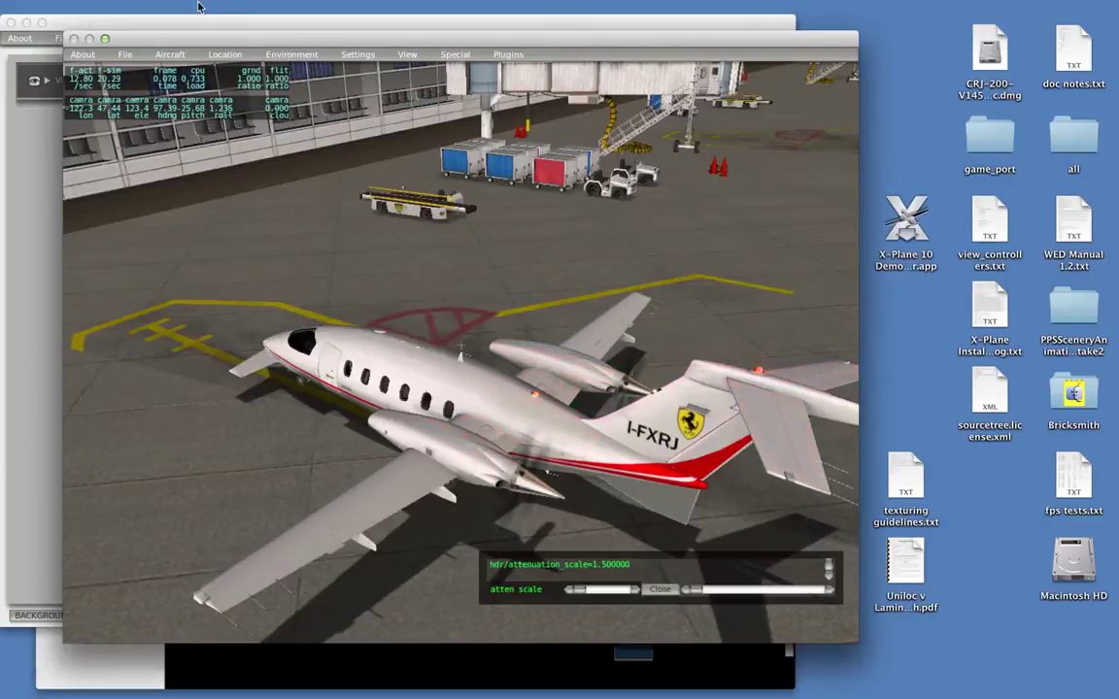
{"action": "left_click", "coordinate": [167, 54]}
{"action": "left_click", "coordinate": [182, 68]}
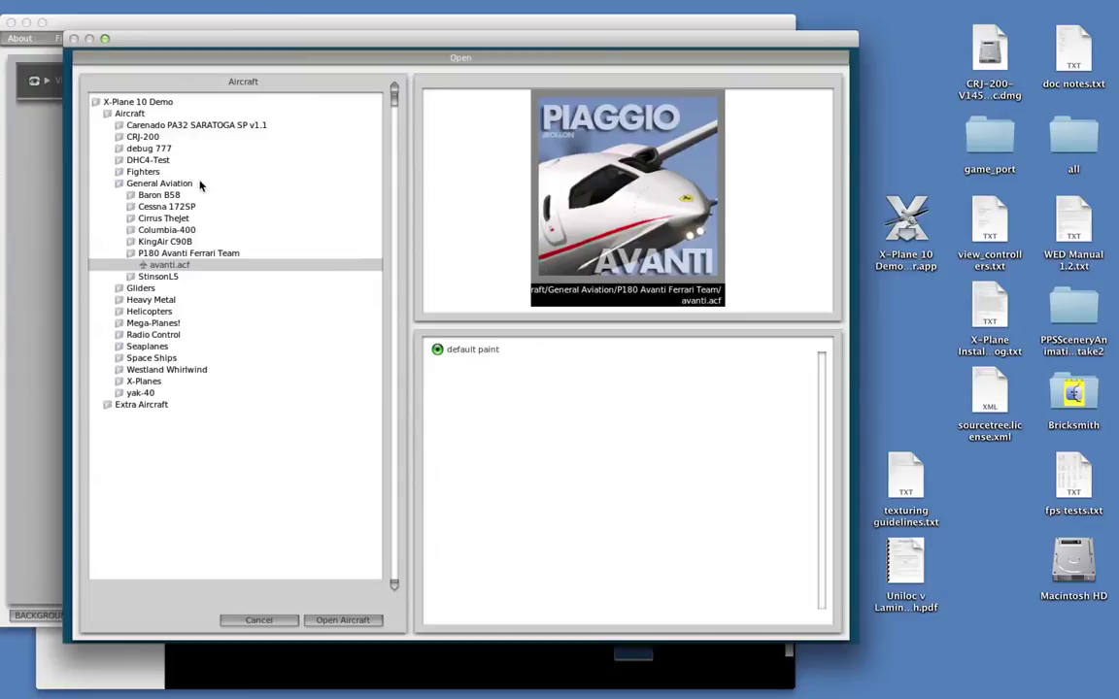
{"action": "left_click", "coordinate": [352, 621]}
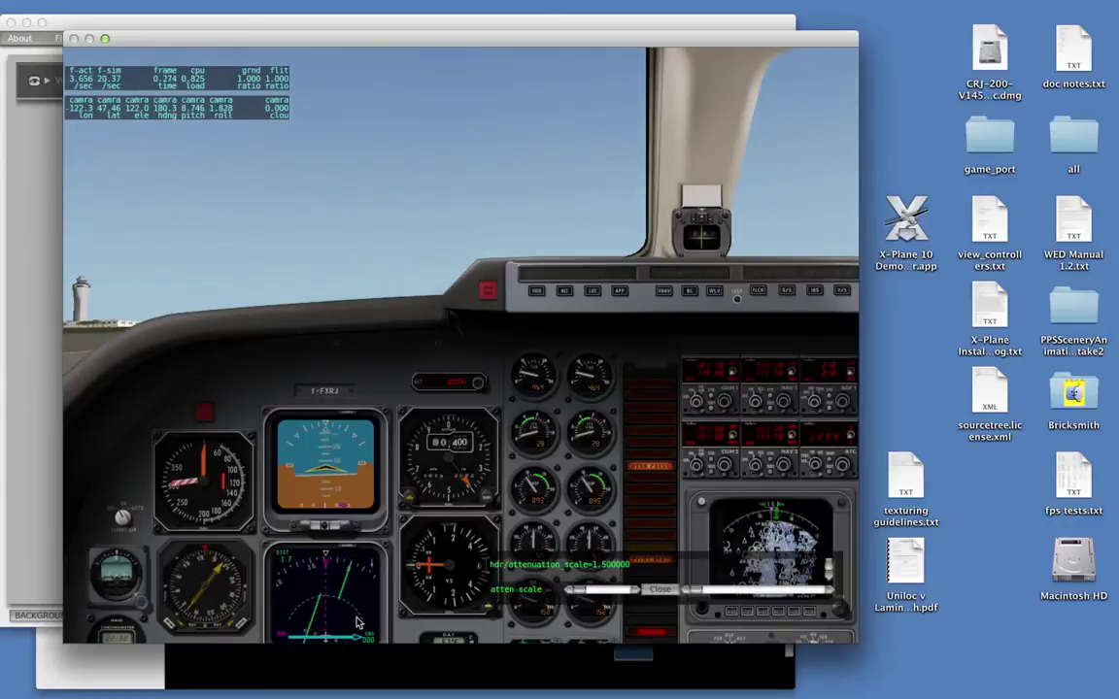
Step: Pause on an outside view of the aircraft and set hdr/attenuation_scale to 0 and back to 1.5 to compare the beacon lights
{"action": "key", "text": "shift+8"}
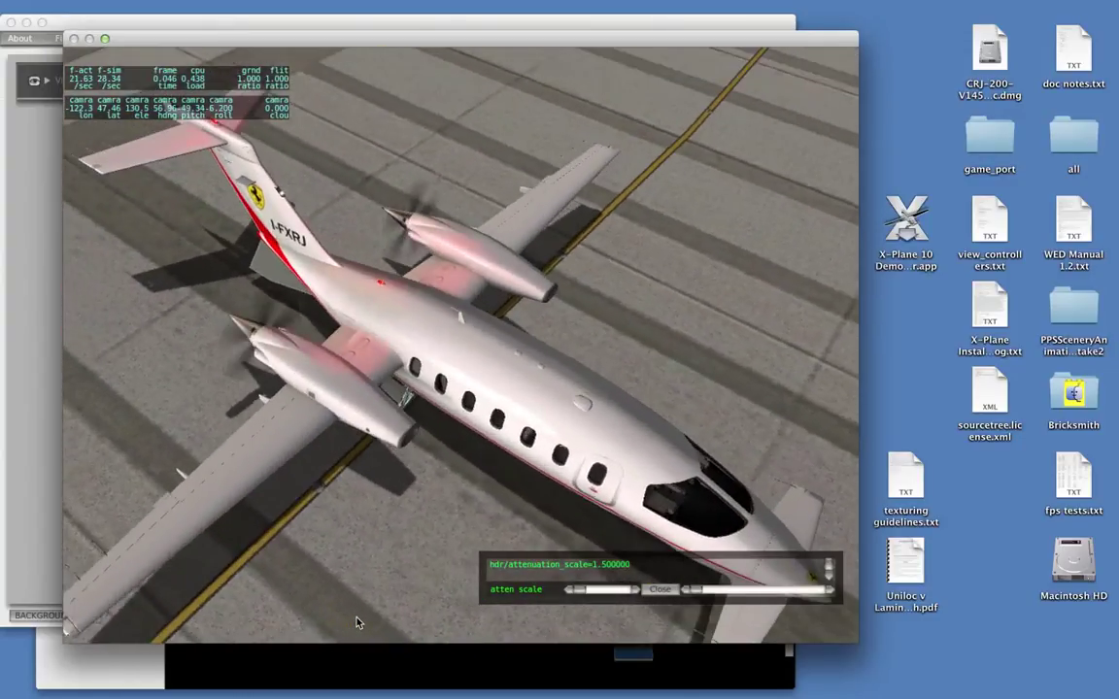
{"action": "key", "text": "p"}
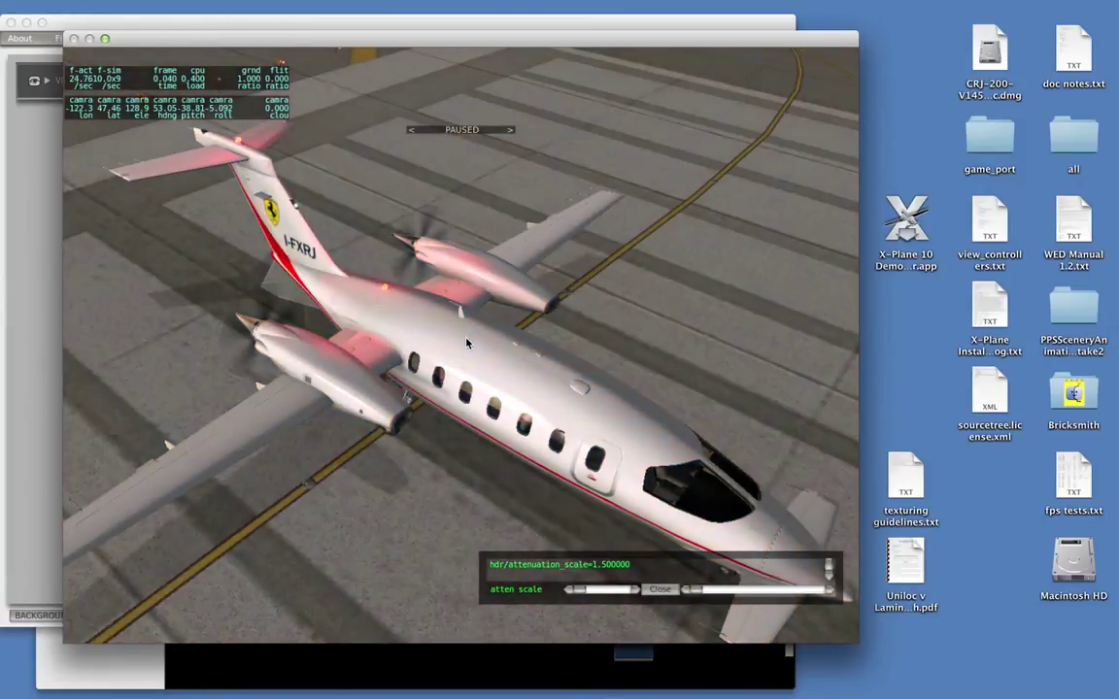
{"action": "left_click", "coordinate": [612, 573]}
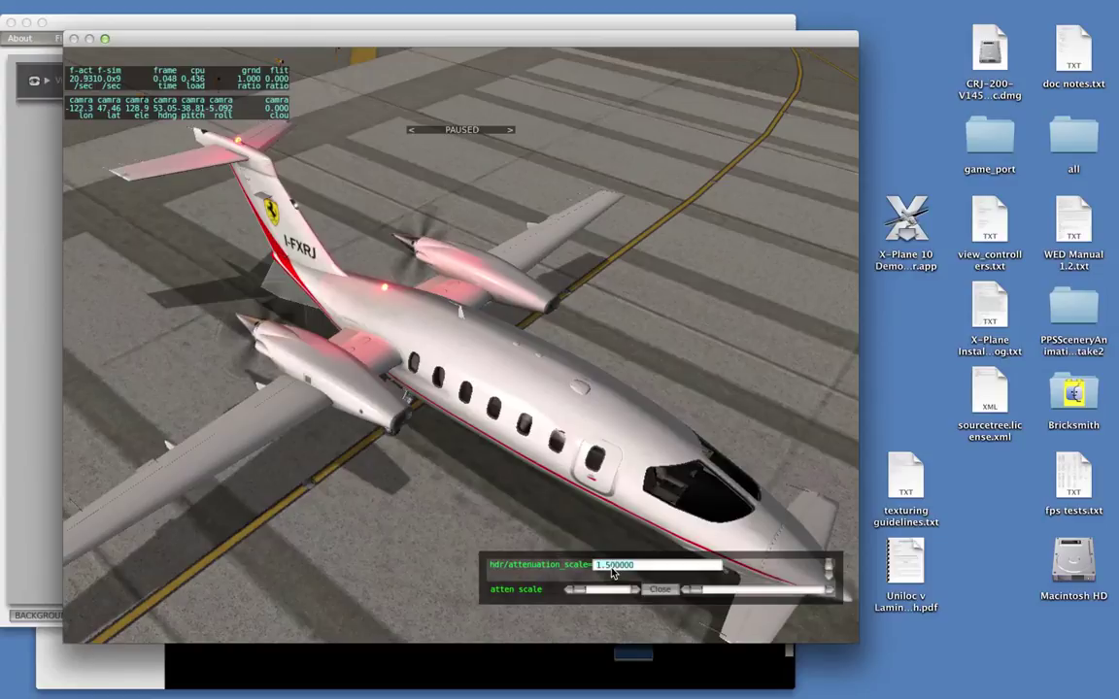
{"action": "type", "text": "0"}
{"action": "key", "text": "Return"}
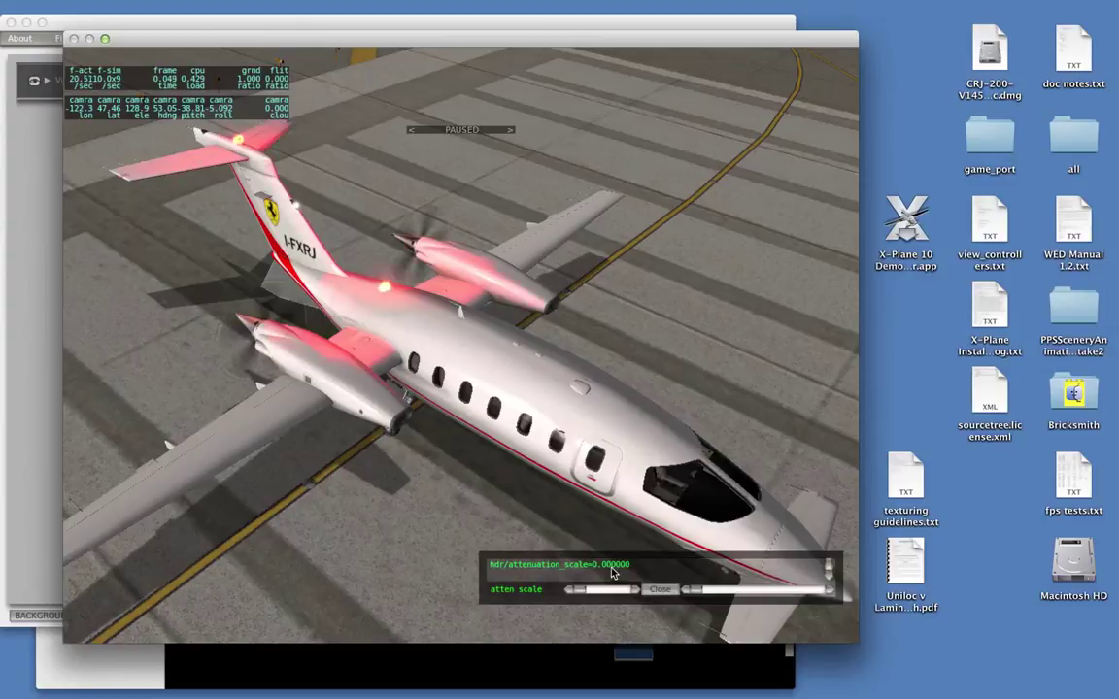
{"action": "left_click", "coordinate": [612, 573]}
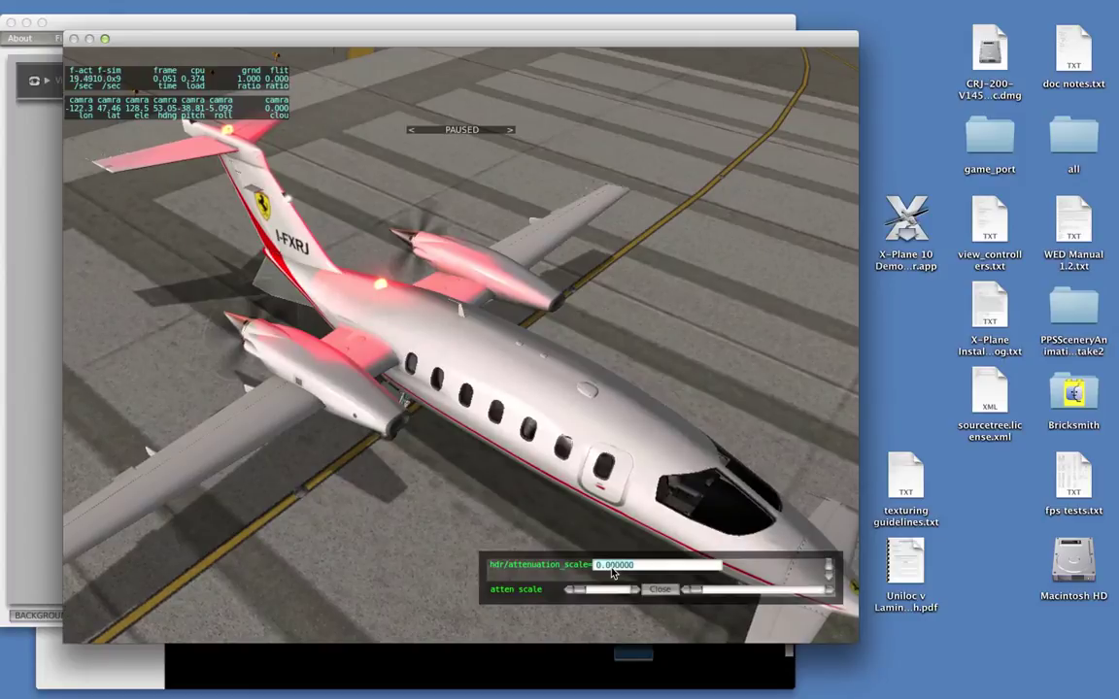
{"action": "type", "text": "1.5"}
{"action": "key", "text": "Return"}
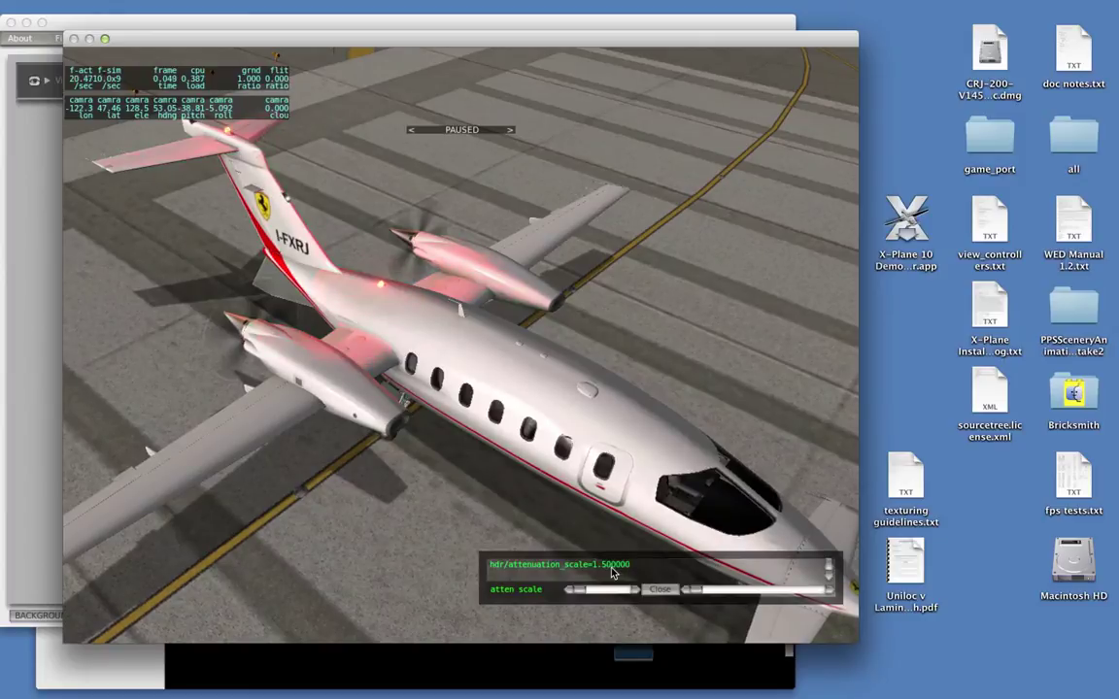
Step: Switch to Plane Maker and reopen Misc Objects to review the dim LIT options from the first object down
{"action": "key", "text": "super+Tab"}
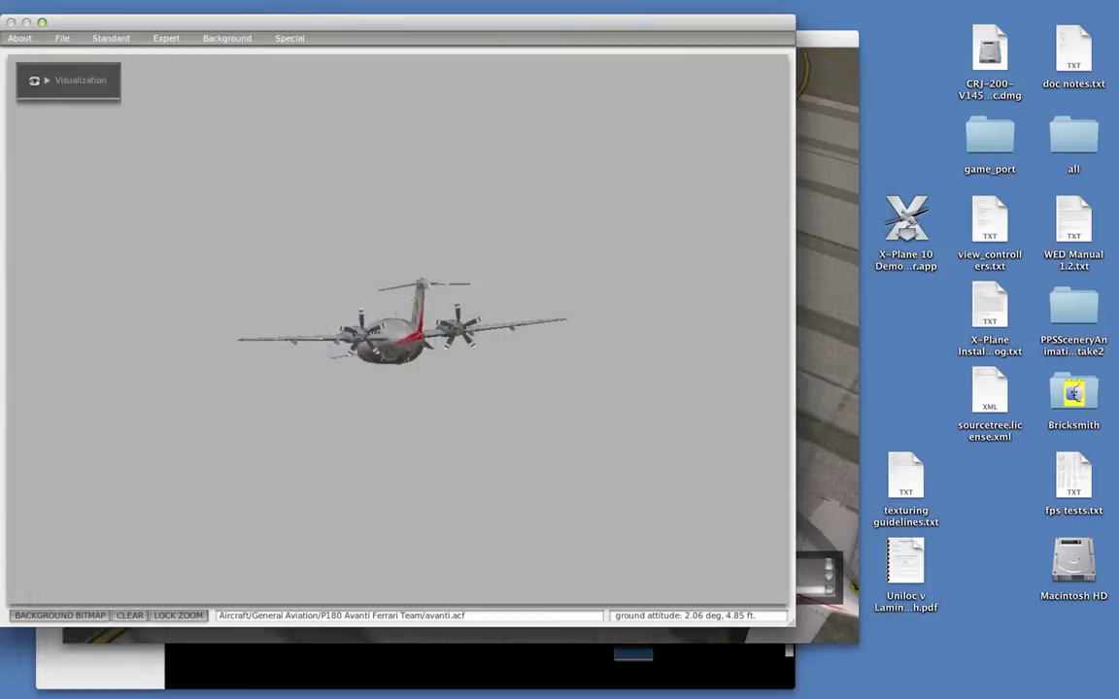
{"action": "left_click", "coordinate": [105, 37]}
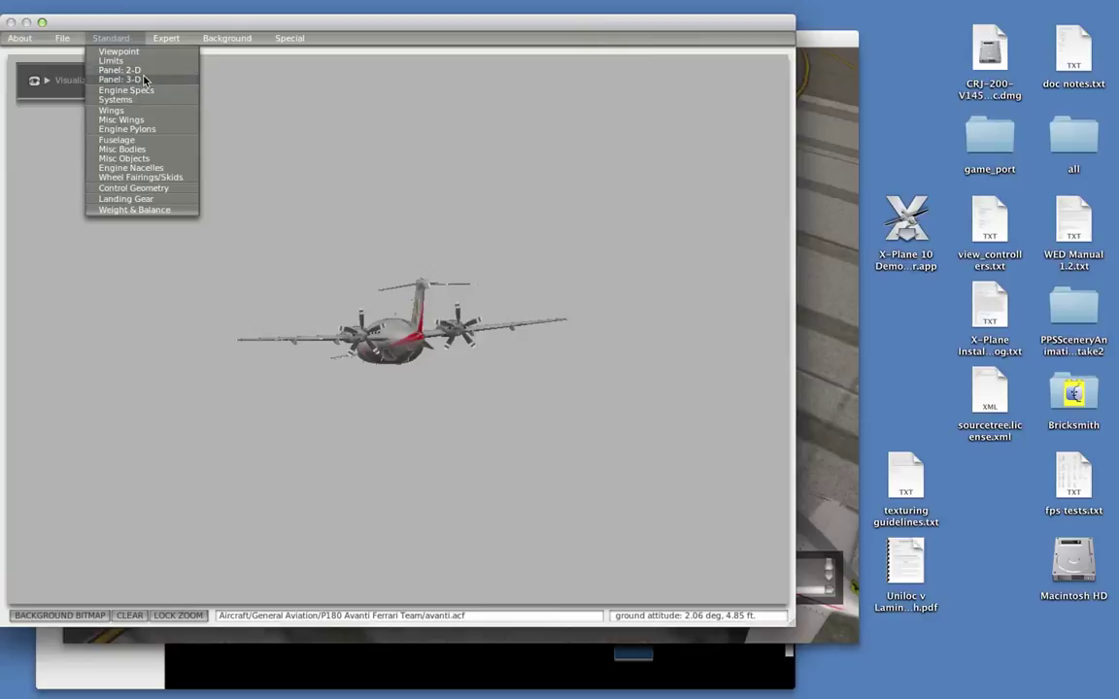
{"action": "left_click", "coordinate": [141, 159]}
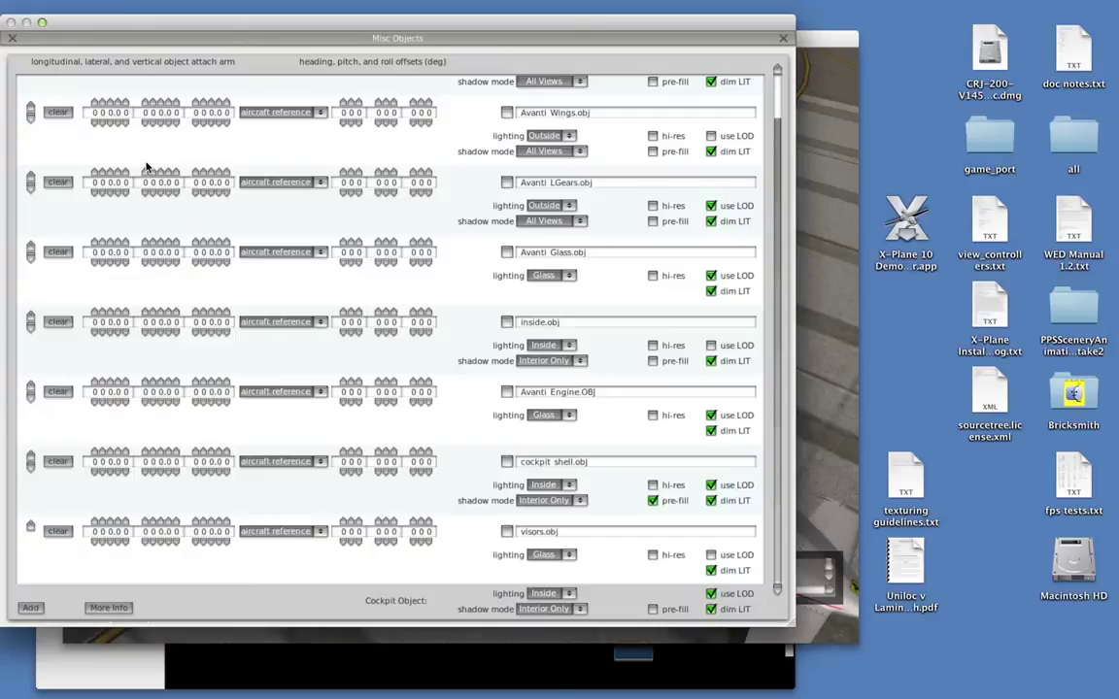
{"action": "scroll", "coordinate": [439, 344], "scroll_direction": "up", "scroll_amount": 2}
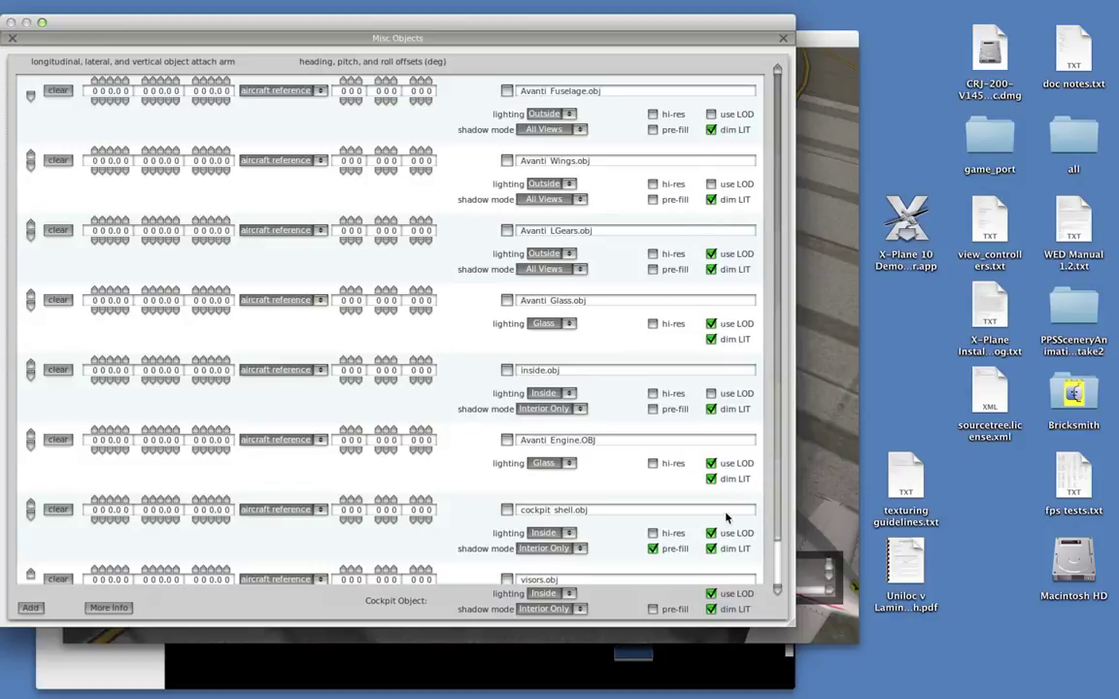
Step: Return to X-Plane to view the aircraft's windows and beacon lights in different daylight, and switch to QuickTime Player
{"action": "left_click", "coordinate": [831, 426]}
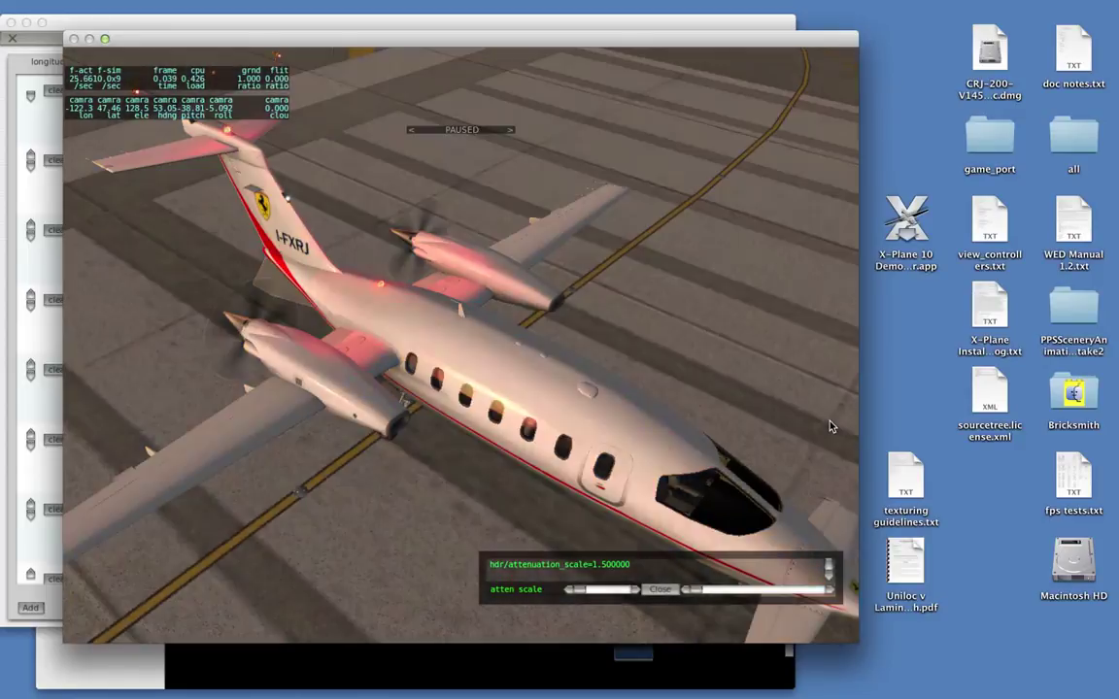
{"action": "key", "text": "super+Tab"}
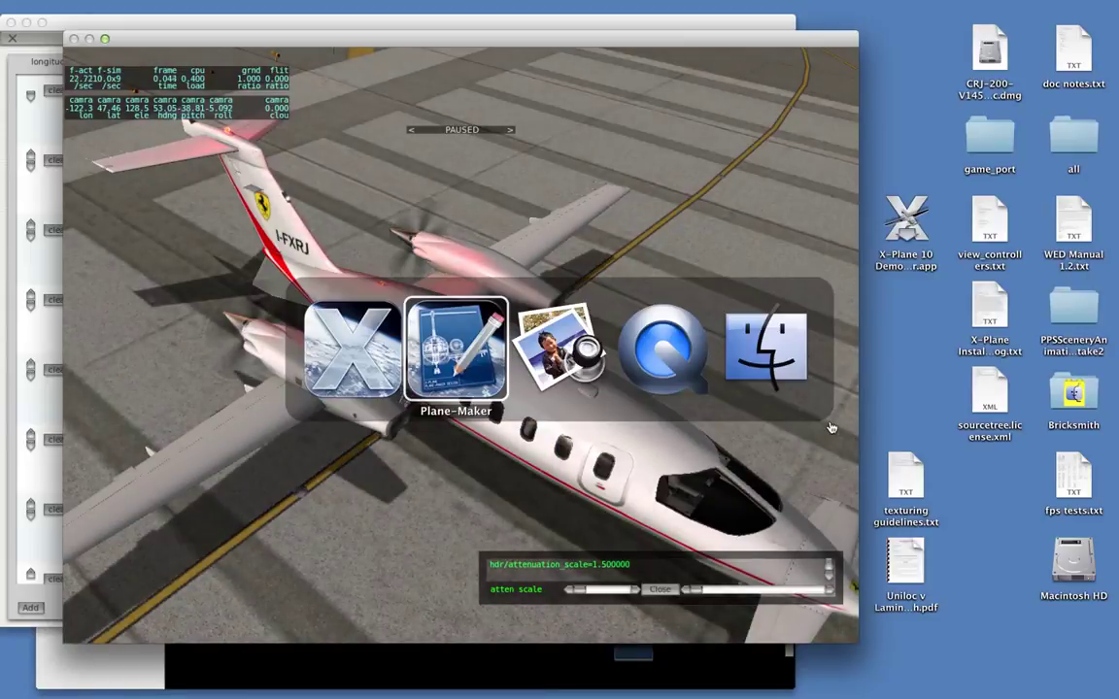
{"action": "key", "text": "super+Tab"}
{"action": "key", "text": "super+Tab"}
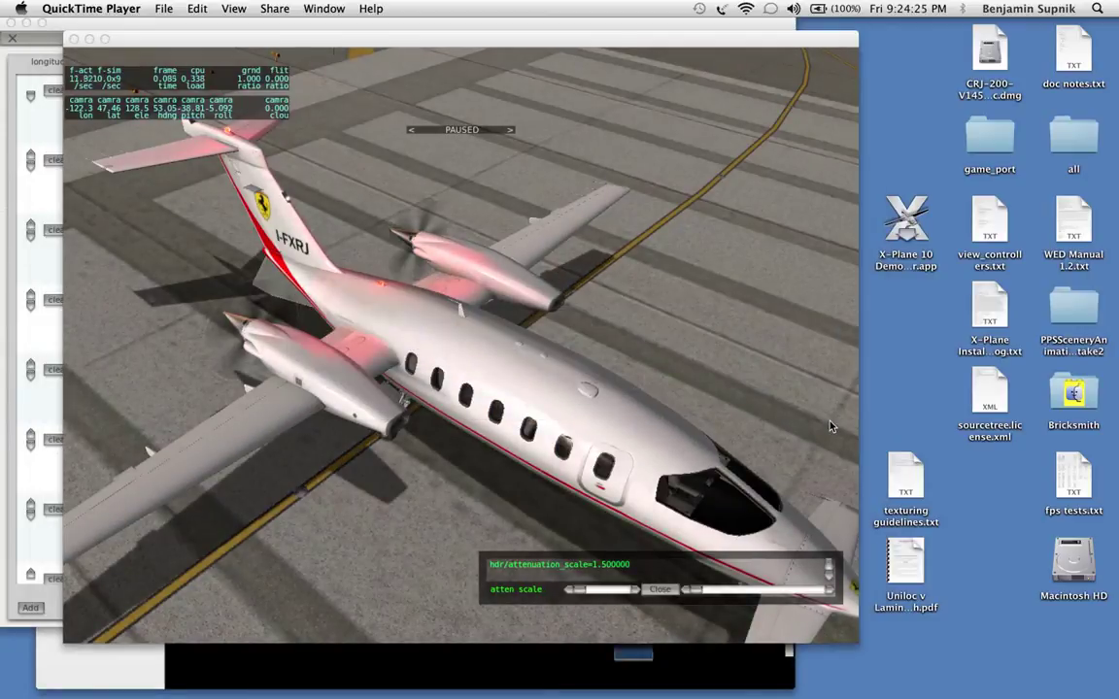